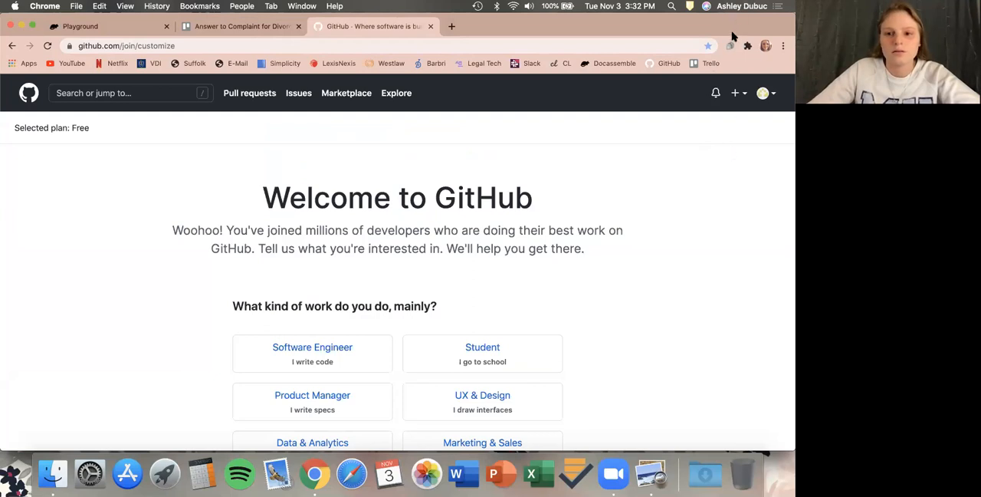
# Choose Student as the kind of work and complete the GitHub account setup.
pyautogui.click(481, 350)
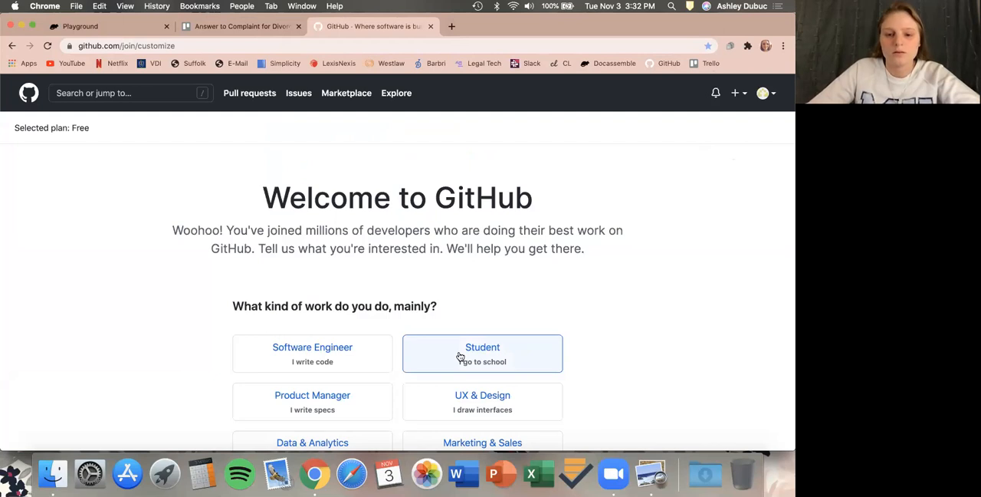
pyautogui.scroll(-5, 540, 265)
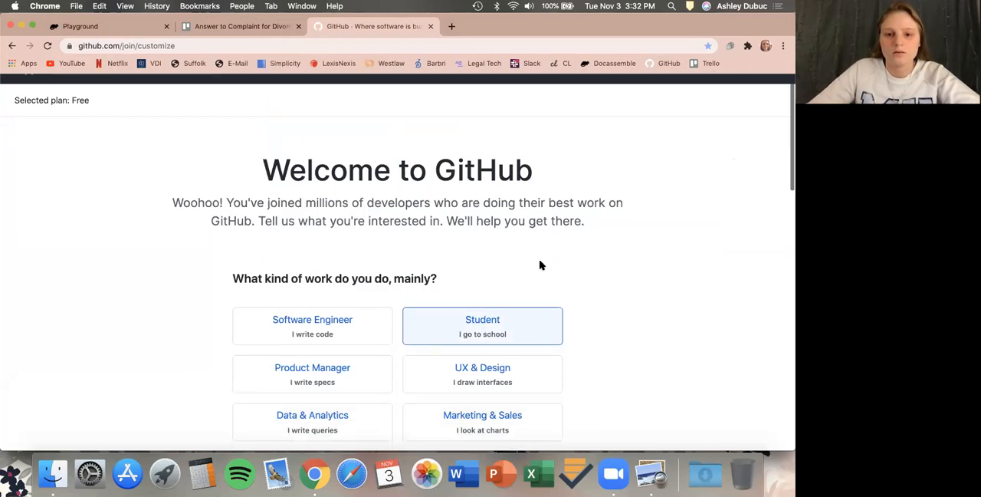
pyautogui.scroll(-3, 584, 289)
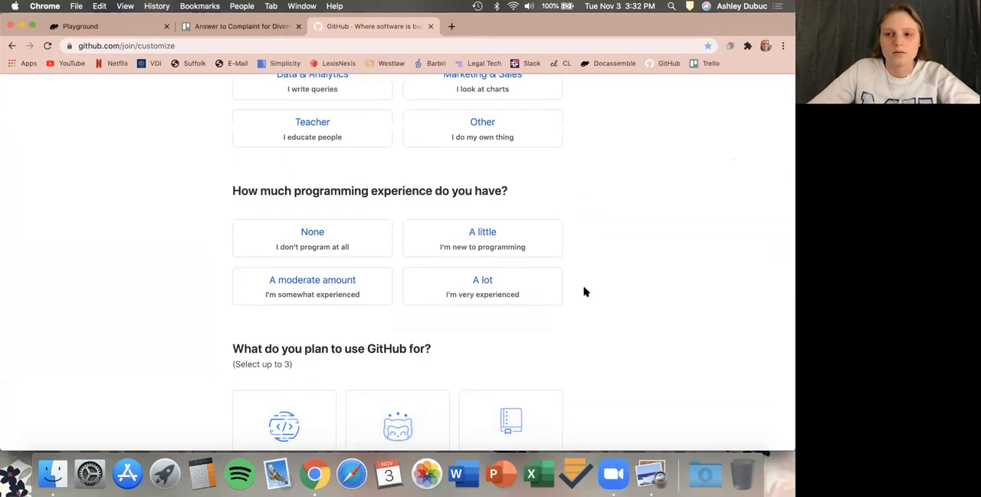
pyautogui.scroll(-1, 584, 292)
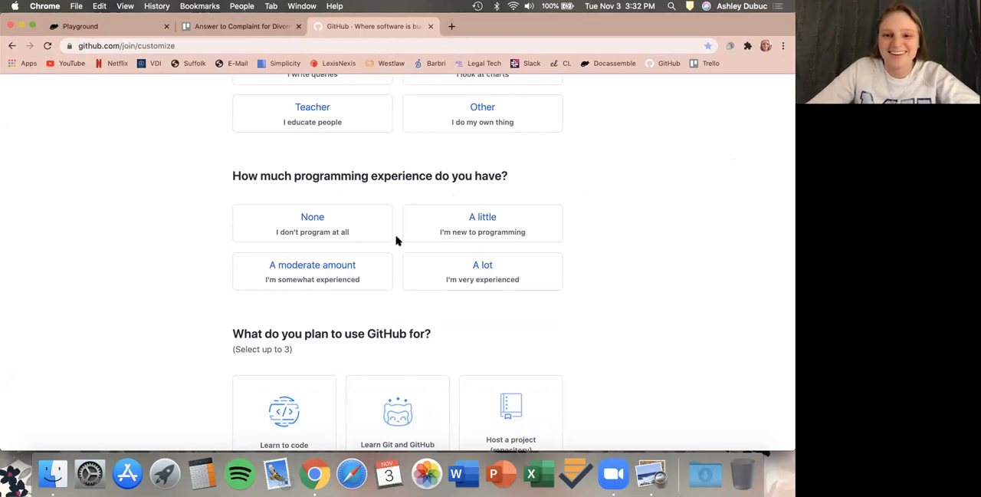
pyautogui.scroll(-6, 396, 238)
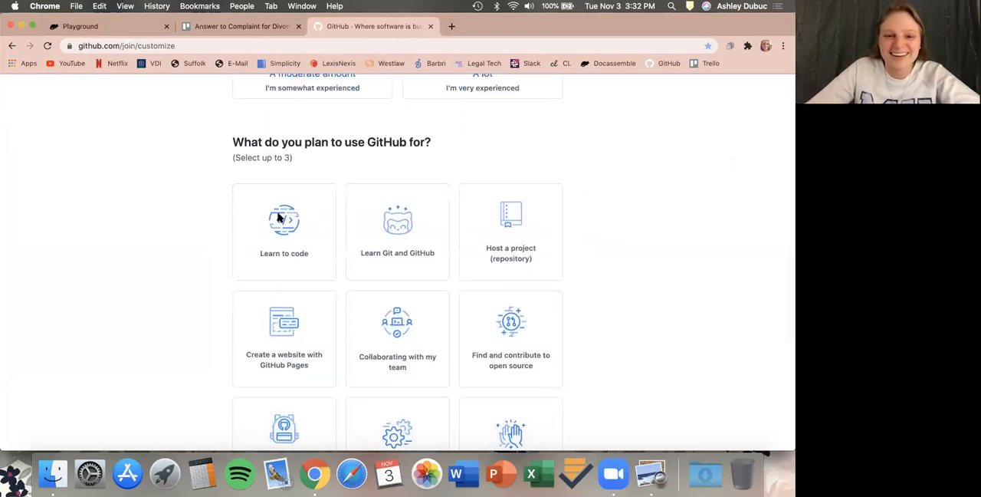
pyautogui.scroll(-6, 280, 217)
pyautogui.scroll(-4, 154, 233)
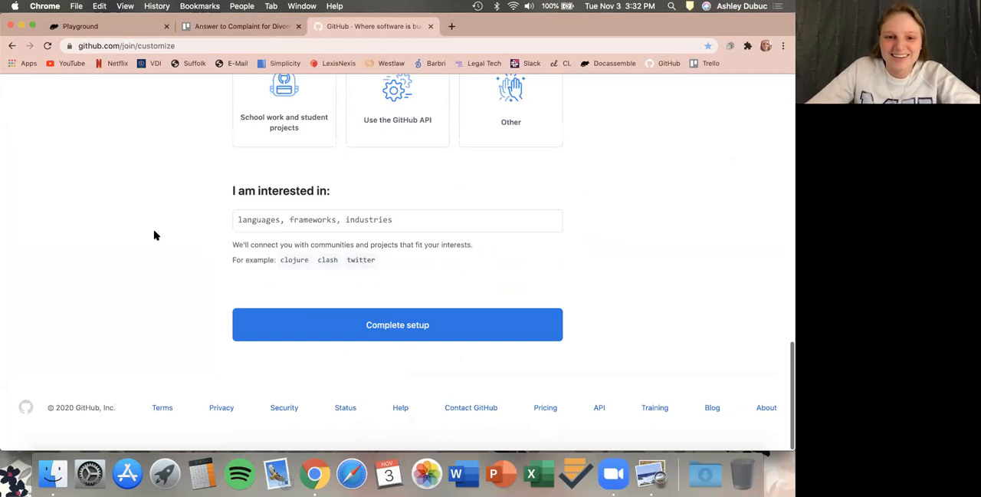
pyautogui.click(312, 332)
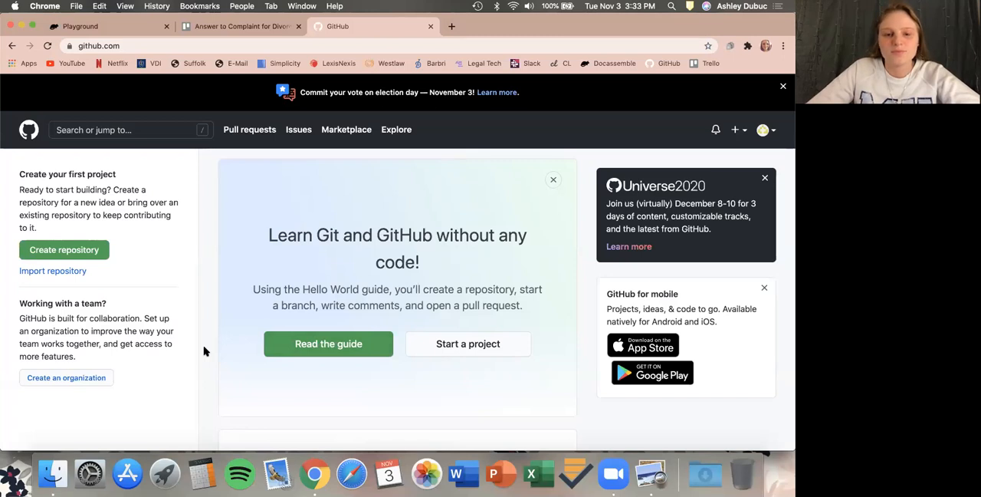
# Open the GitHub integration settings from the docassemble user profile.
pyautogui.click(139, 32)
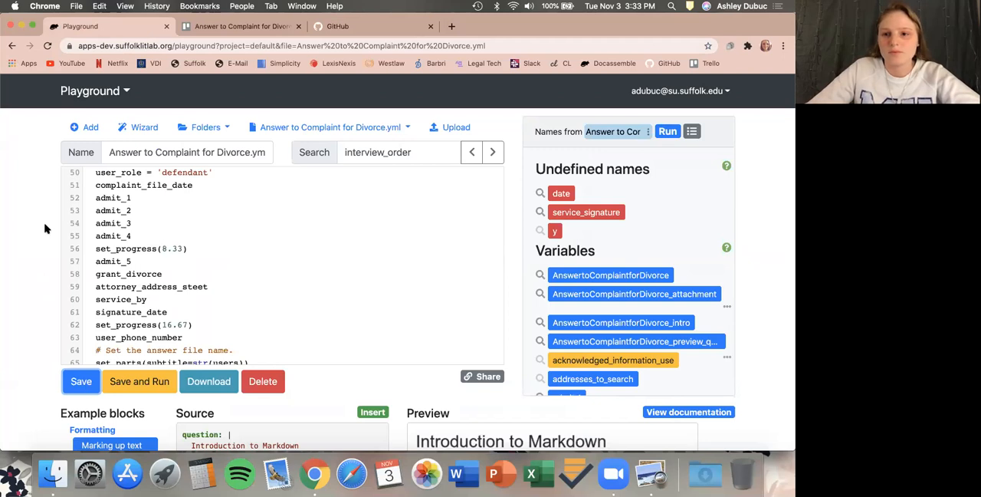
pyautogui.click(723, 92)
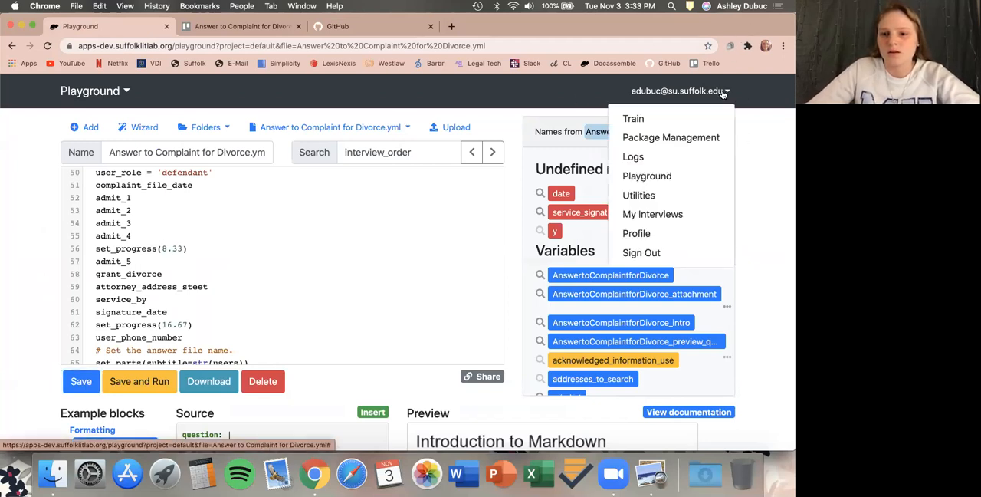
pyautogui.click(633, 235)
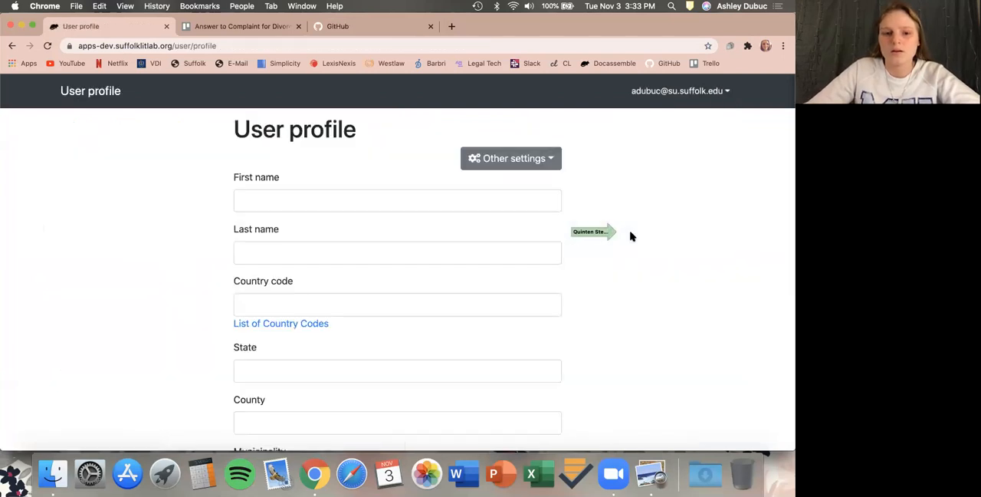
pyautogui.click(548, 169)
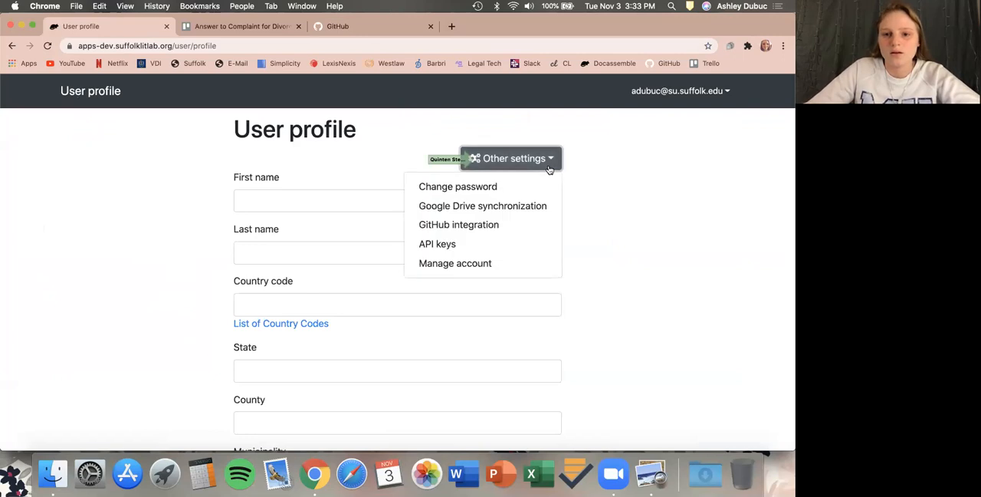
pyautogui.click(477, 224)
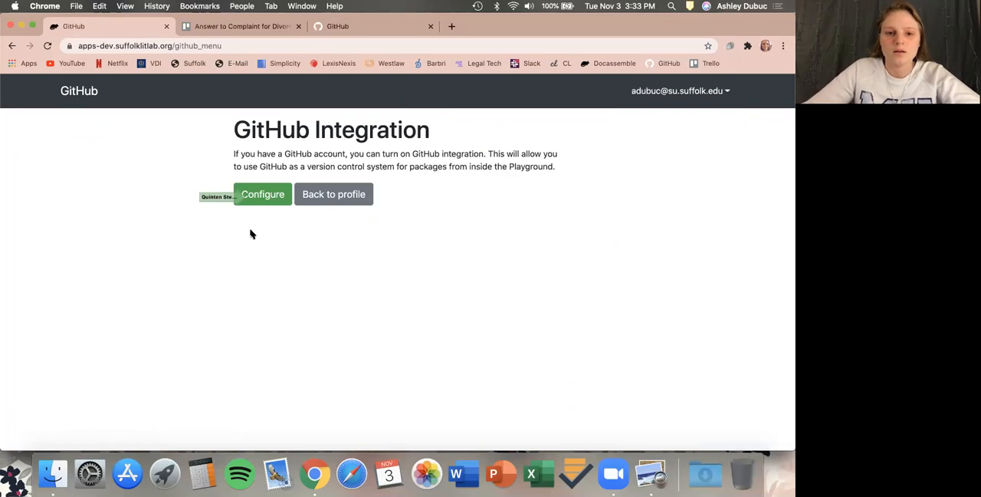
# Configure GitHub integration and authorize the SuffolkLITLab application.
pyautogui.click(253, 204)
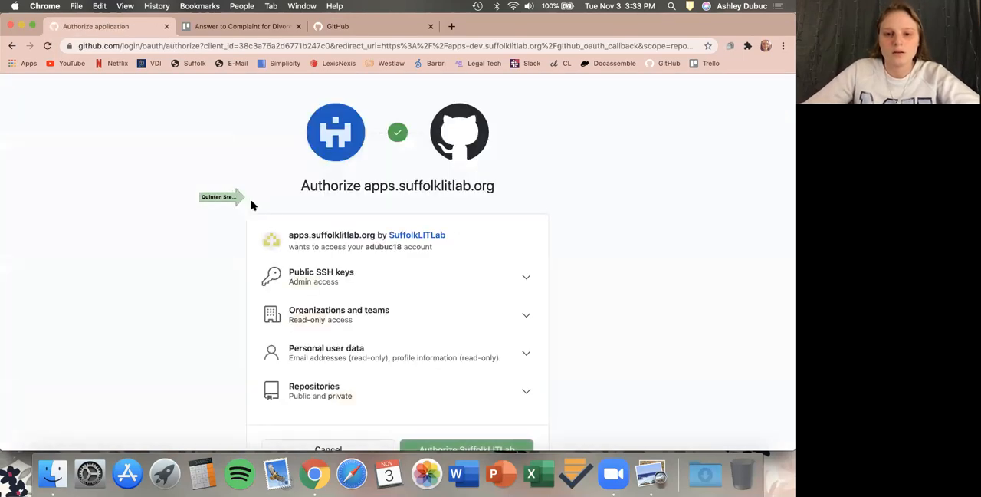
pyautogui.scroll(-3, 253, 204)
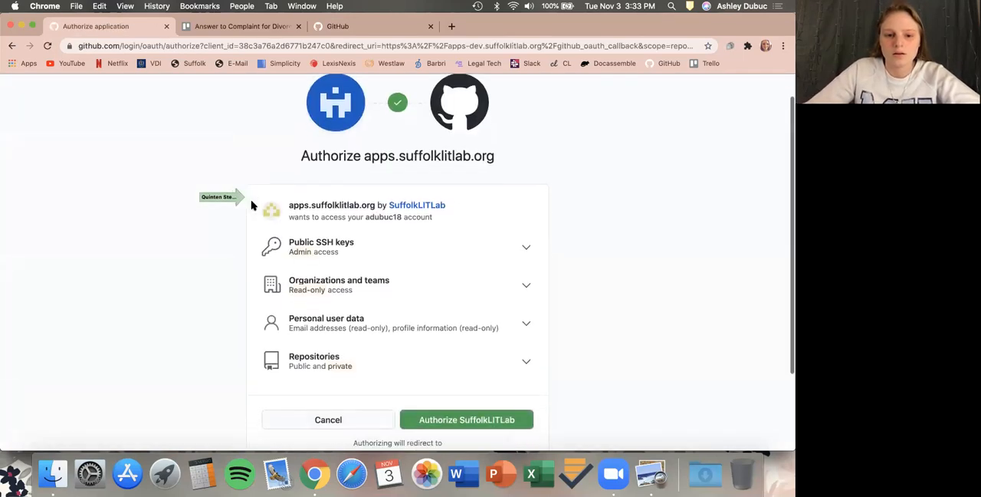
pyautogui.click(502, 357)
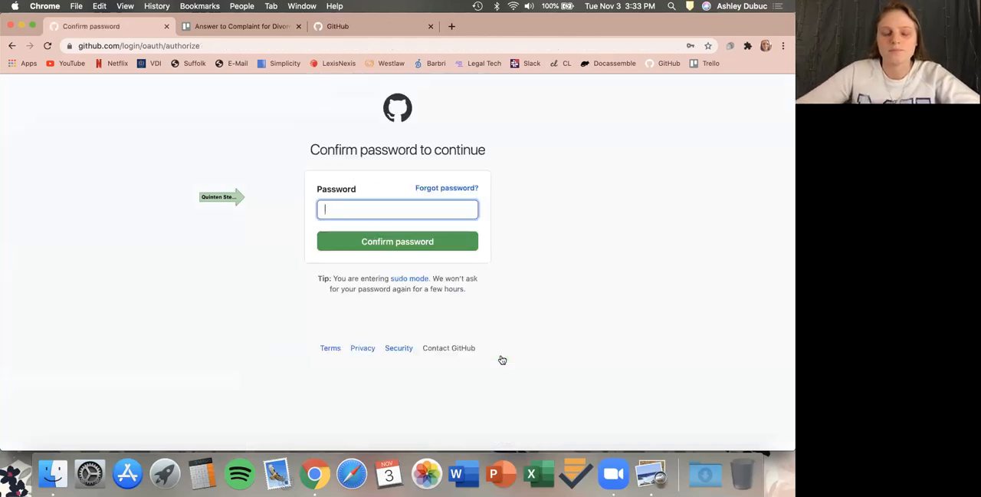
# Enter the GitHub account password to confirm the authorization.
pyautogui.write('••')
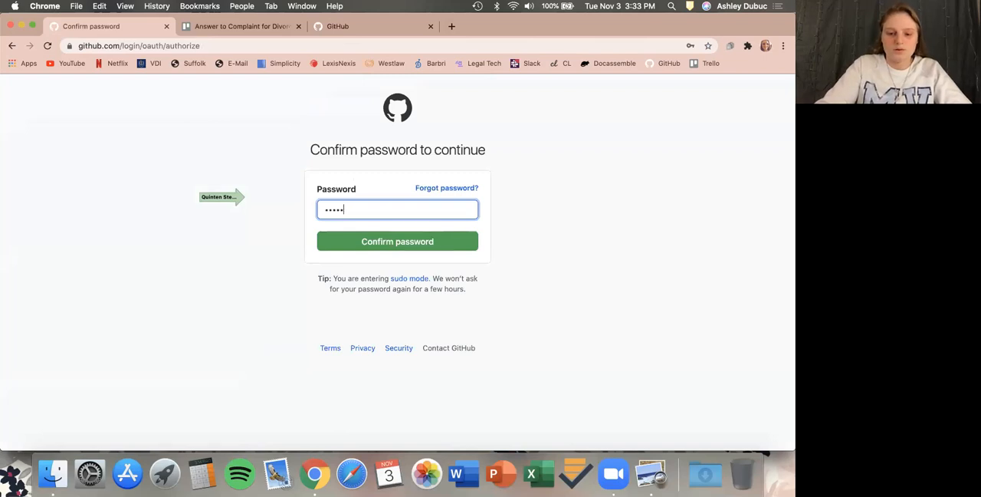
pyautogui.write('••••••••')
pyautogui.press('Return')
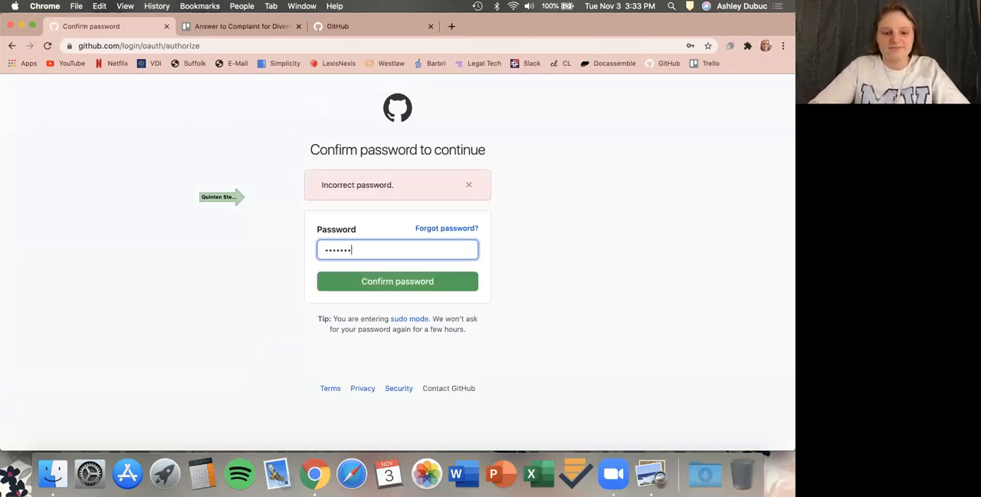
pyautogui.write('•••••••••')
pyautogui.press('Return')
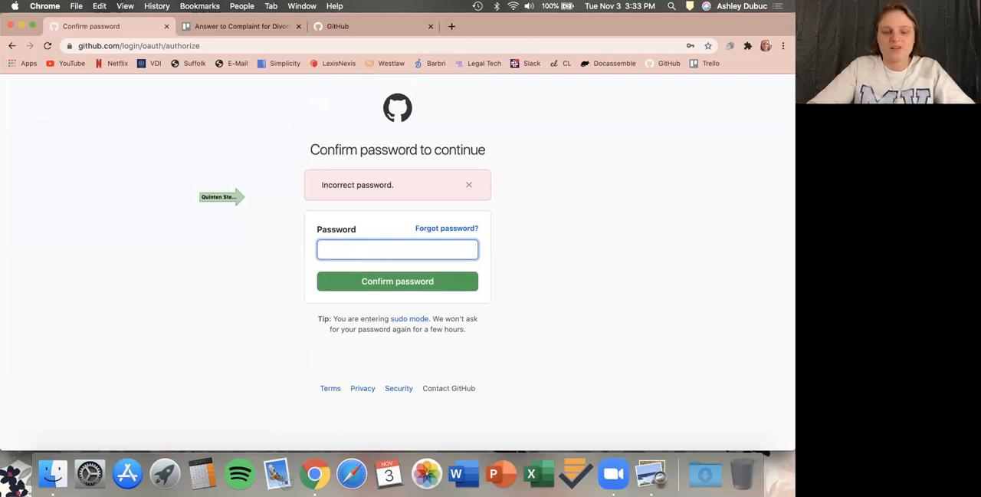
pyautogui.click(354, 245)
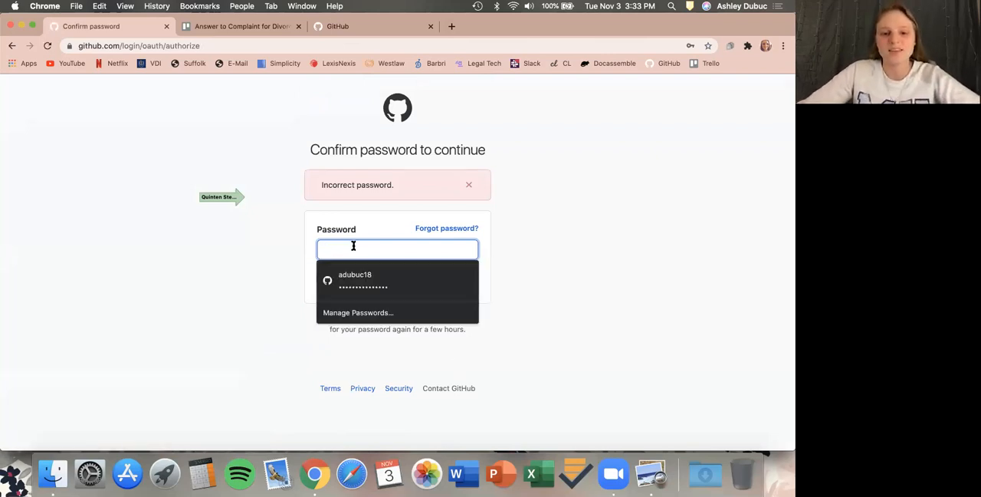
pyautogui.click(350, 280)
pyautogui.click(363, 282)
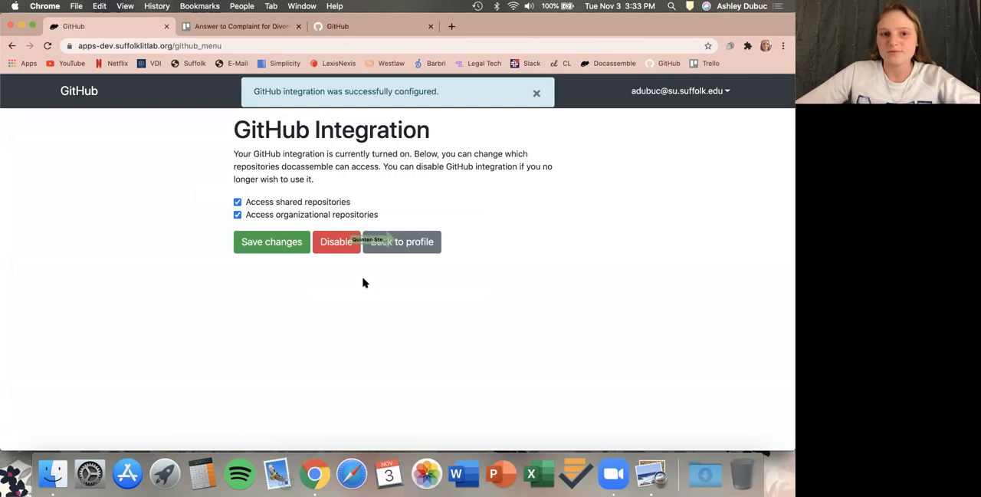
# Return to the Playground and open the Packages folder.
pyautogui.click(413, 247)
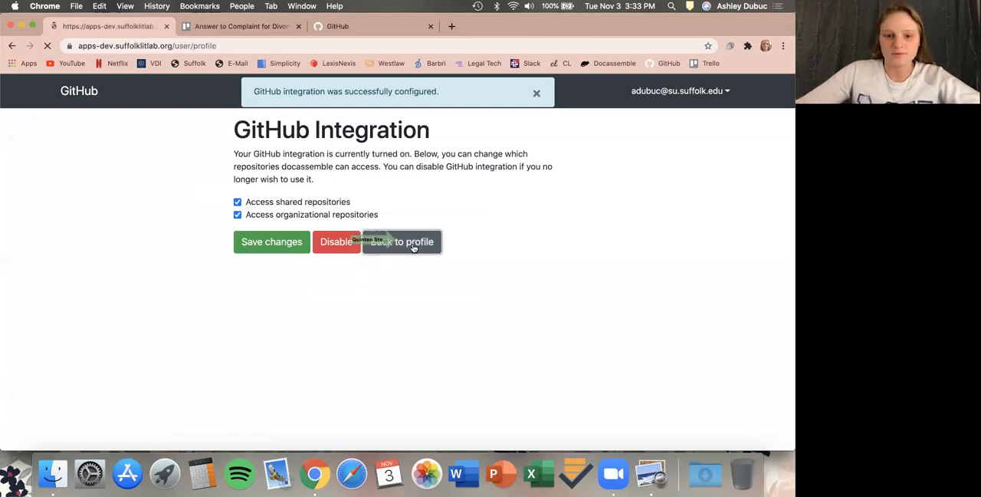
pyautogui.click(686, 91)
pyautogui.click(634, 178)
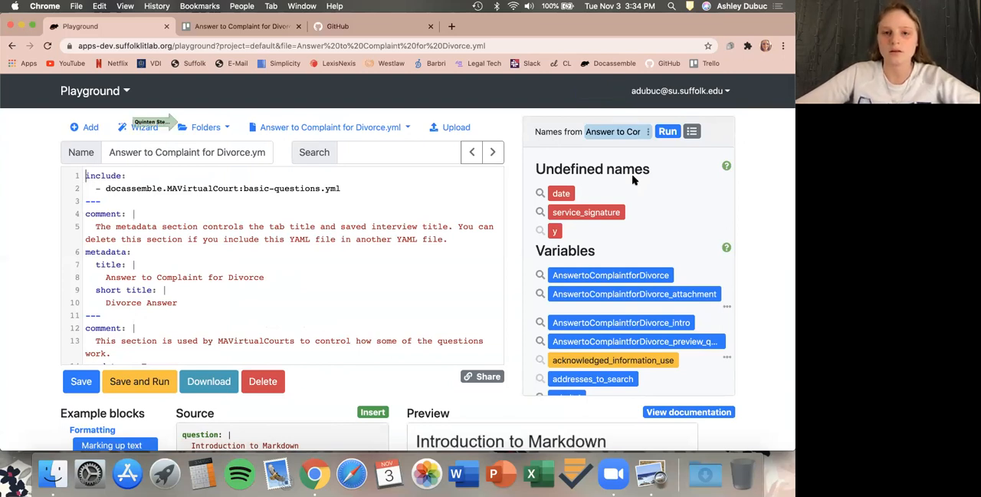
pyautogui.click(225, 130)
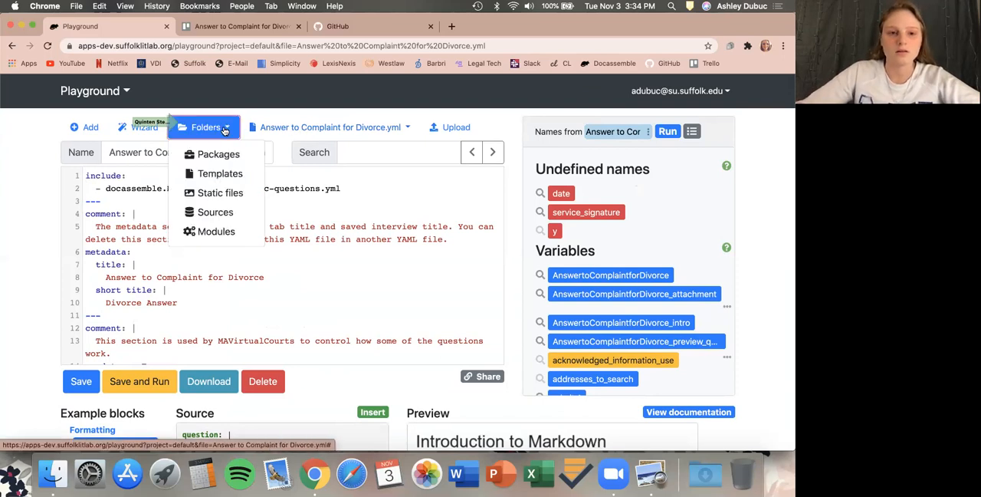
pyautogui.click(216, 154)
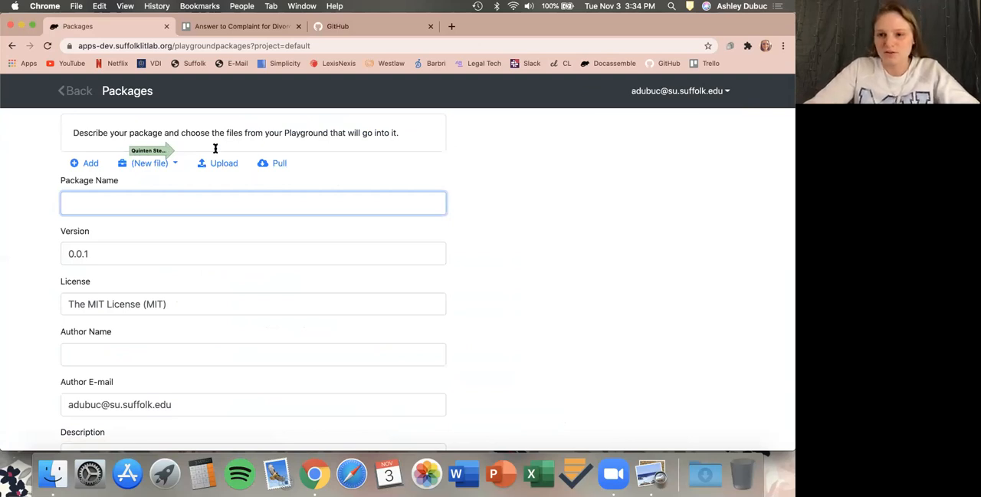
# Set the package name to AnswerToComplaintForDivorce.
pyautogui.write('Asnwer')
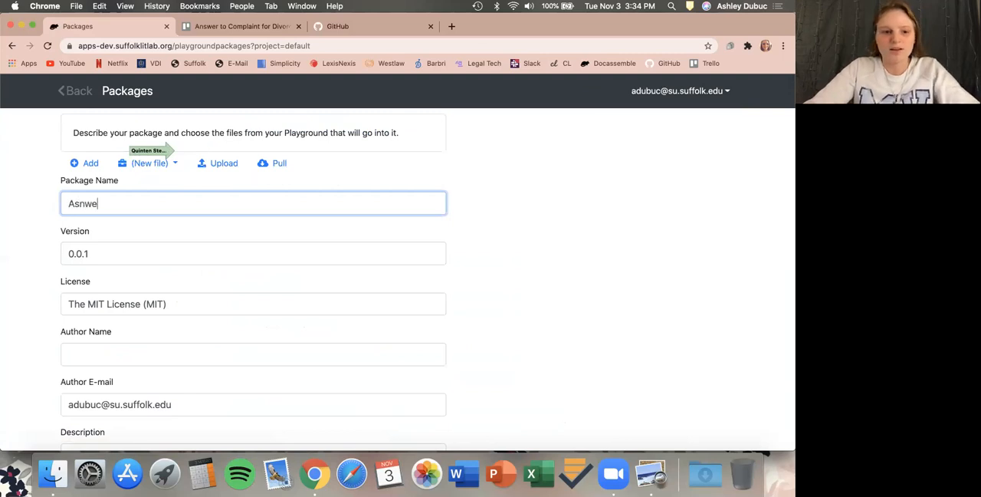
pyautogui.press('BackSpace')
pyautogui.press('BackSpace')
pyautogui.press('BackSpace')
pyautogui.press('BackSpace')
pyautogui.press('BackSpace')
pyautogui.write('nswer ')
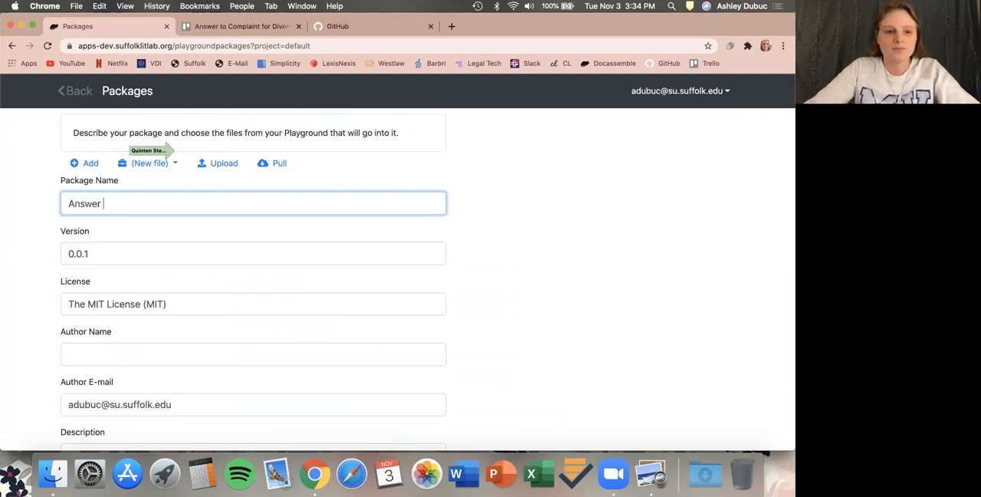
pyautogui.write('to Complia')
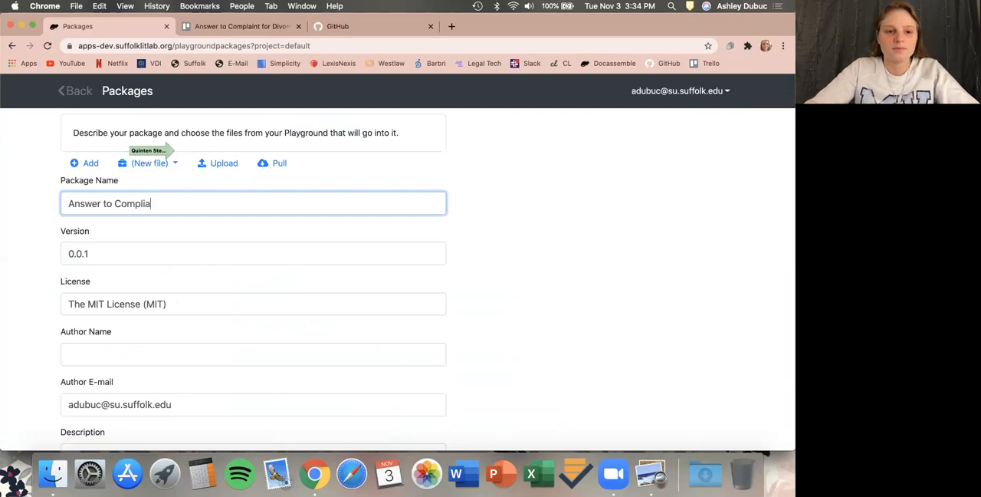
pyautogui.press('BackSpace')
pyautogui.press('BackSpace')
pyautogui.press('BackSpace')
pyautogui.write('ComplaintforDivorce')
pyautogui.click(158, 203)
pyautogui.press('BackSpace')
pyautogui.write('F')
pyautogui.click(104, 204)
pyautogui.press('BackSpace')
pyautogui.write('T')
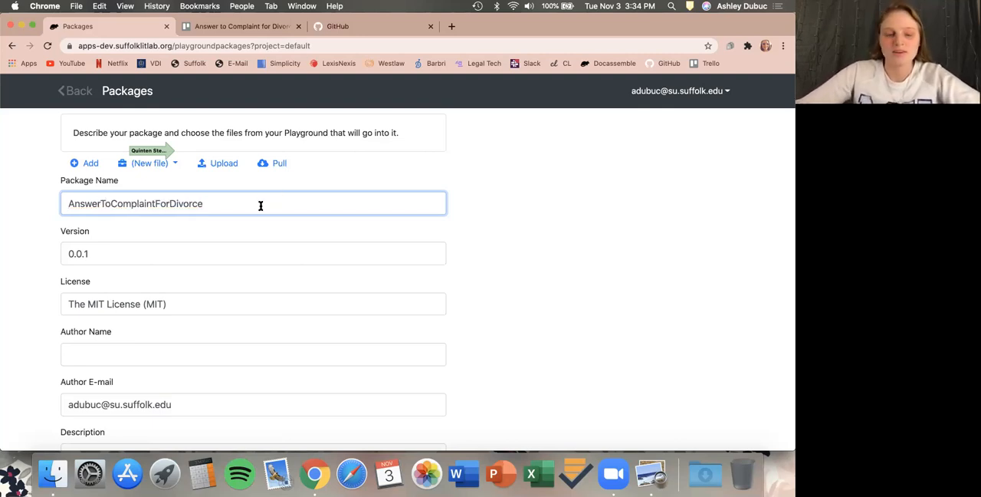
# Review the package form's metadata fields, dependencies list and interview files list.
pyautogui.scroll(-3, 260, 205)
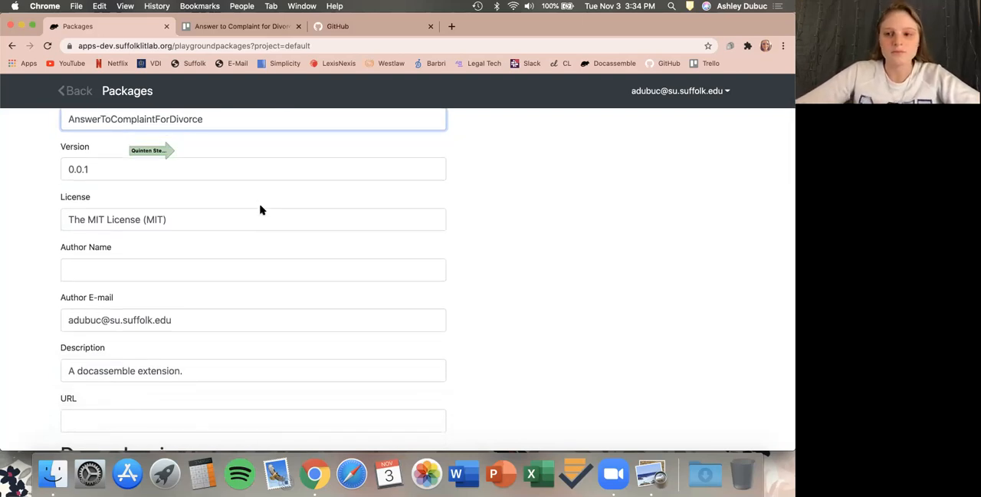
pyautogui.scroll(-2, 260, 210)
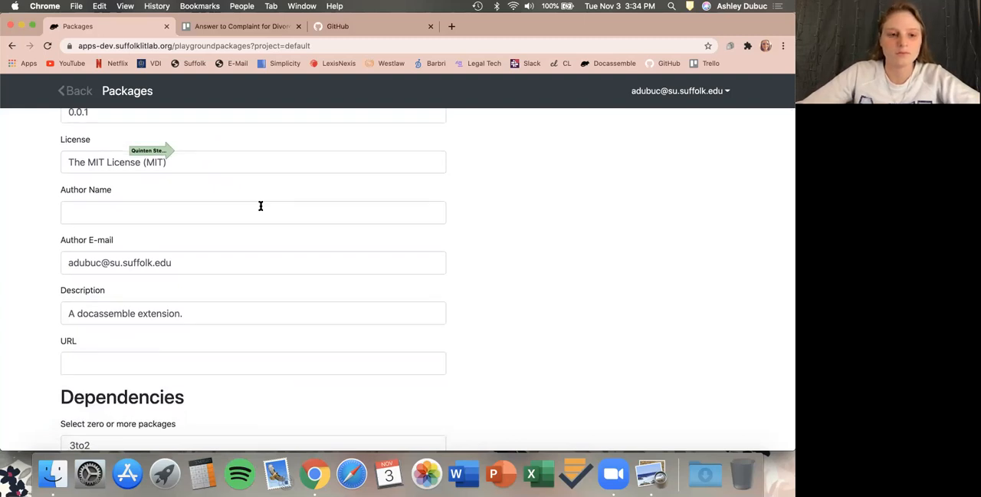
pyautogui.scroll(1, 260, 206)
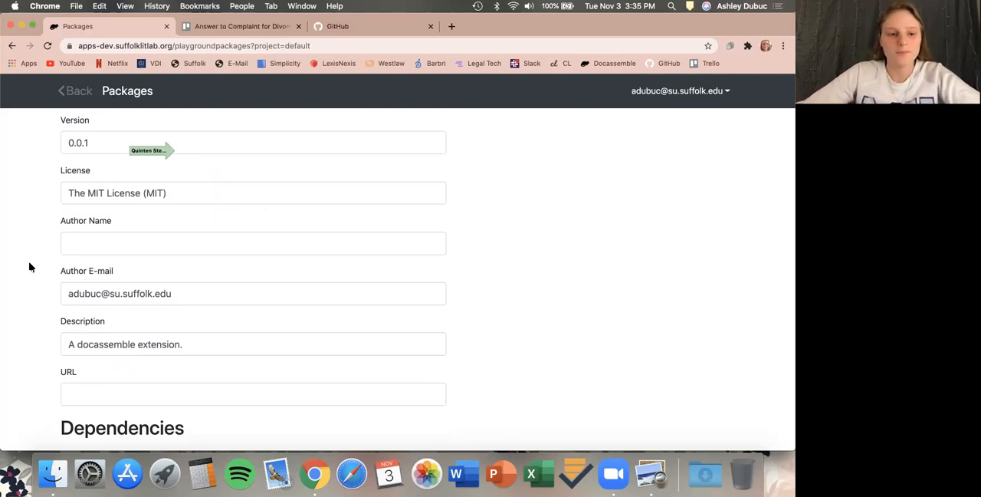
pyautogui.scroll(-2, 30, 267)
pyautogui.scroll(-2, 31, 267)
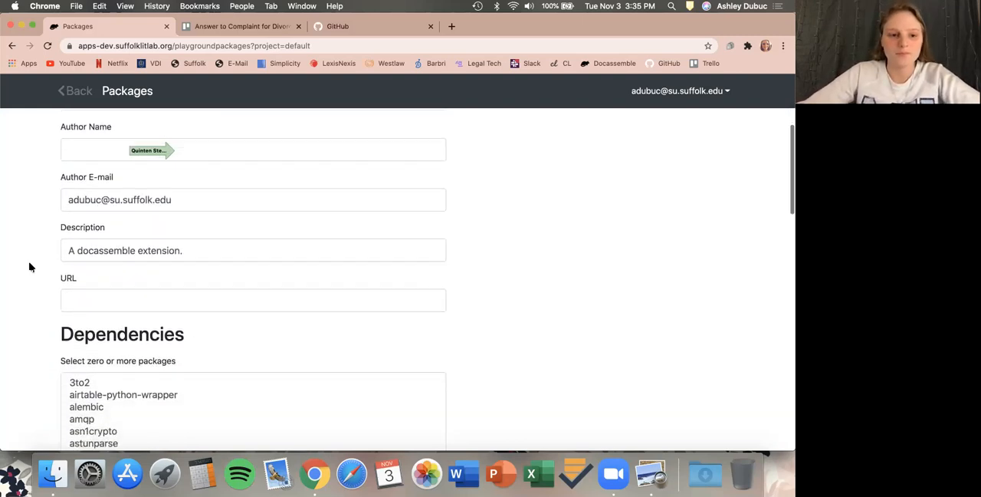
pyautogui.scroll(-2, 31, 267)
pyautogui.scroll(-3, 31, 266)
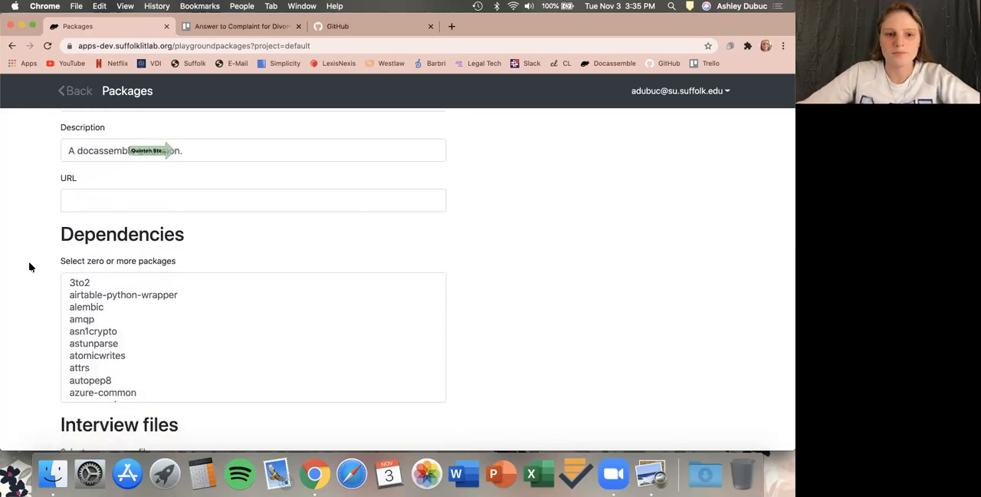
pyautogui.scroll(-2, 30, 267)
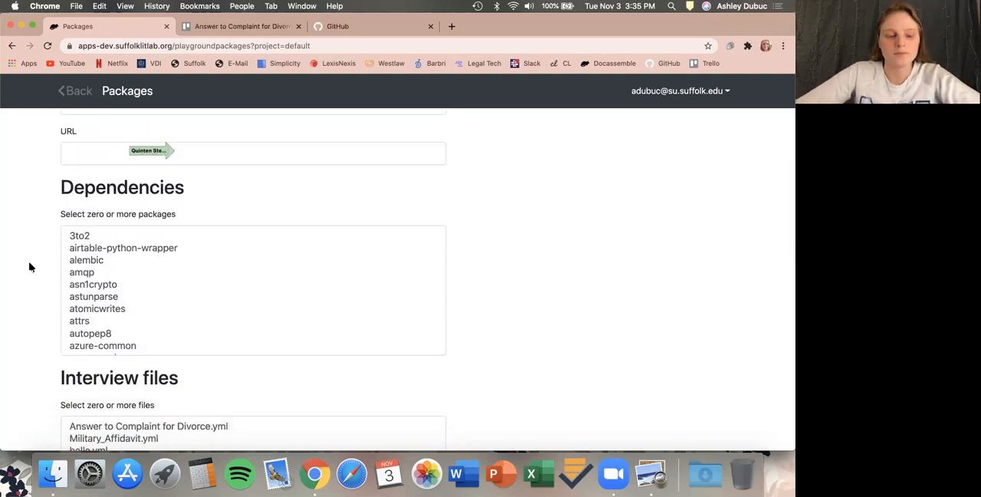
pyautogui.scroll(-10, 109, 285)
pyautogui.scroll(-10, 110, 285)
pyautogui.scroll(-2, 110, 286)
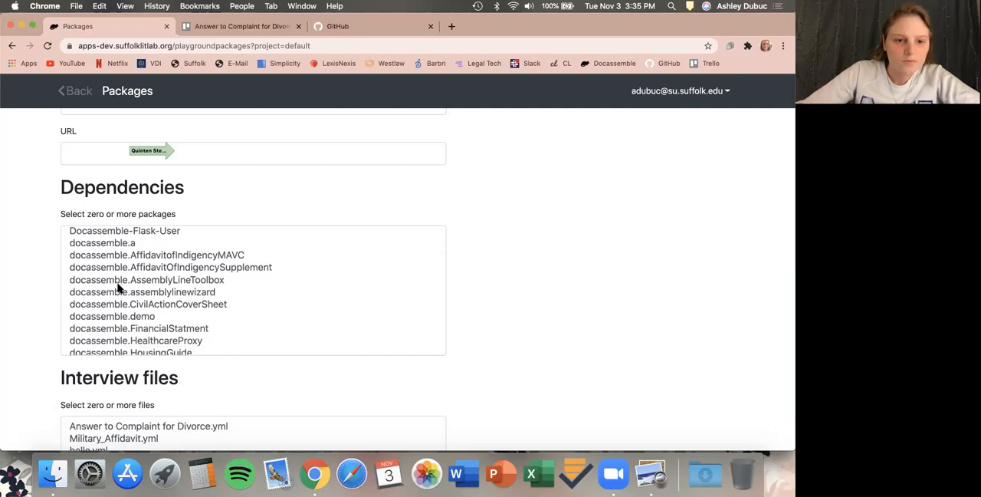
# Select docassemble.MAVirtualCourt as the package's dependency.
pyautogui.scroll(-5, 123, 303)
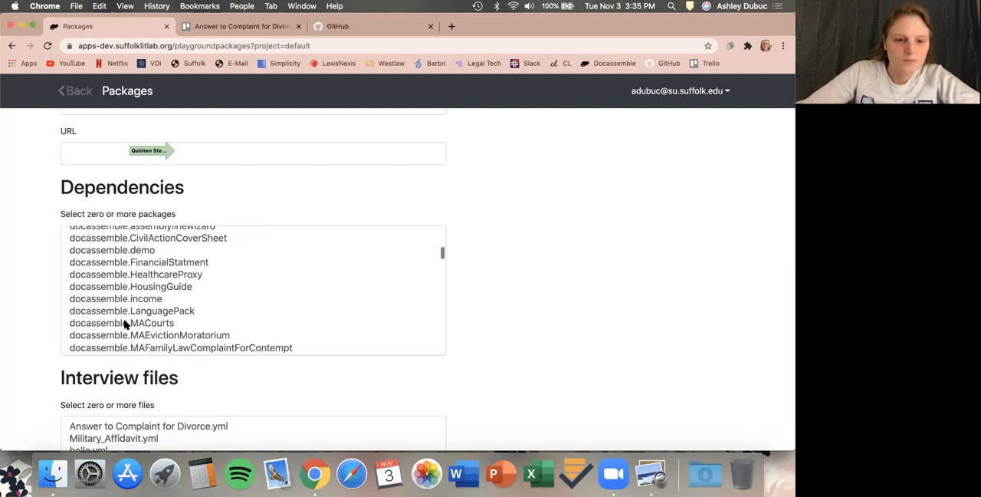
pyautogui.scroll(-3, 127, 322)
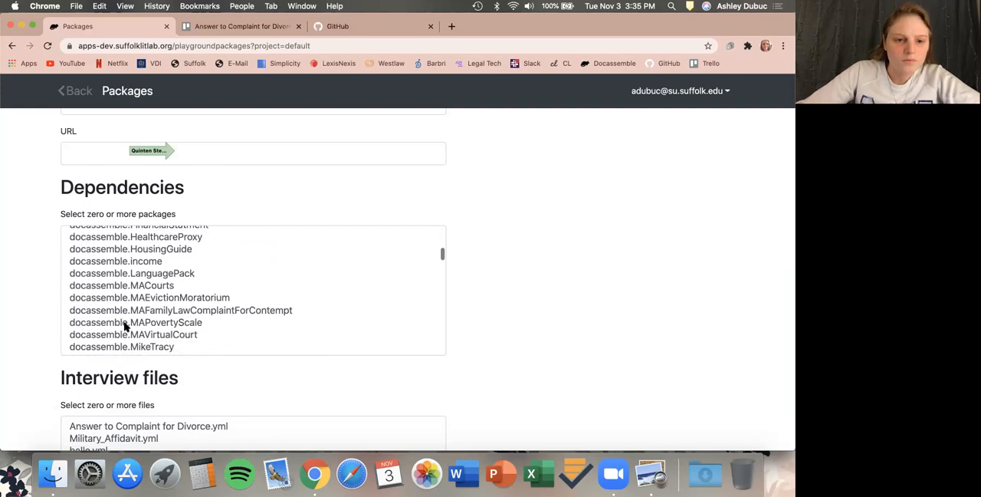
pyautogui.click(159, 337)
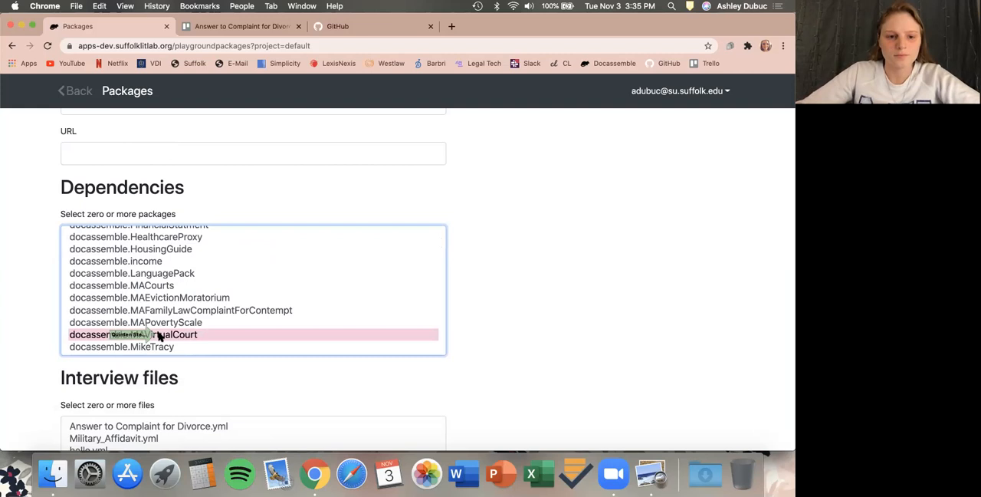
# Select Answer to Complaint for Divorce.yml as the package's interview file.
pyautogui.scroll(-1, 48, 363)
pyautogui.scroll(-3, 47, 364)
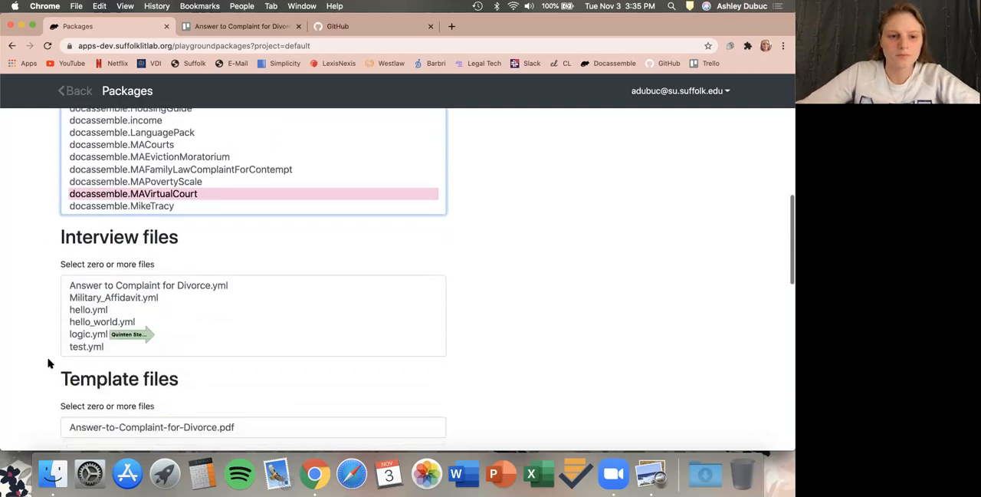
pyautogui.click(127, 287)
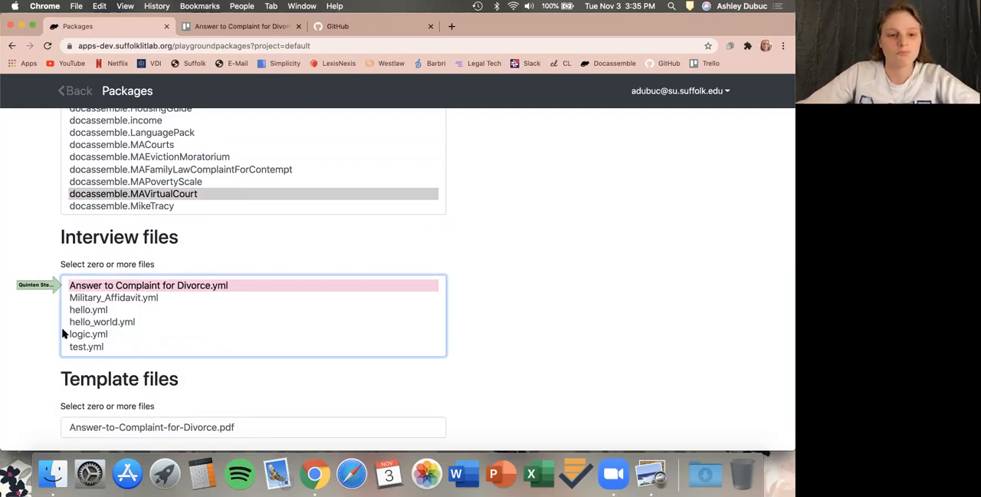
pyautogui.click(85, 347)
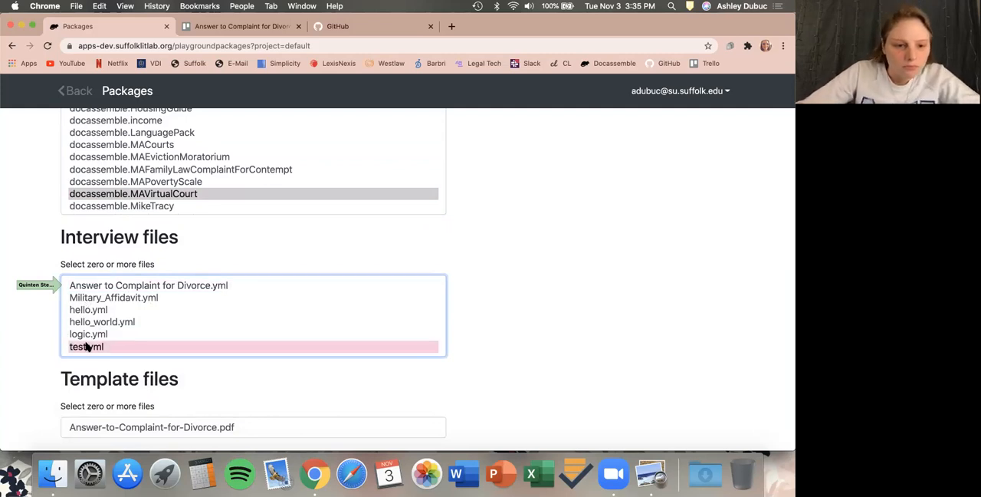
pyautogui.click(102, 297)
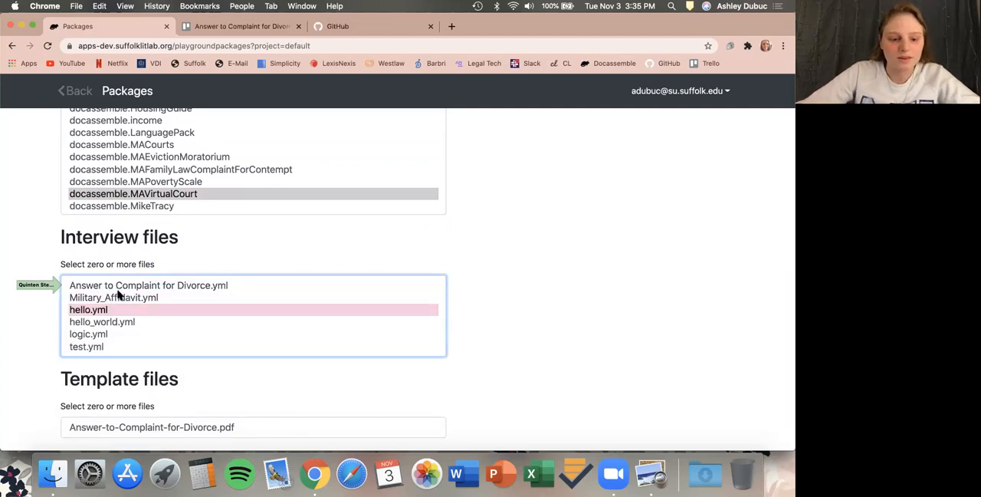
pyautogui.click(122, 285)
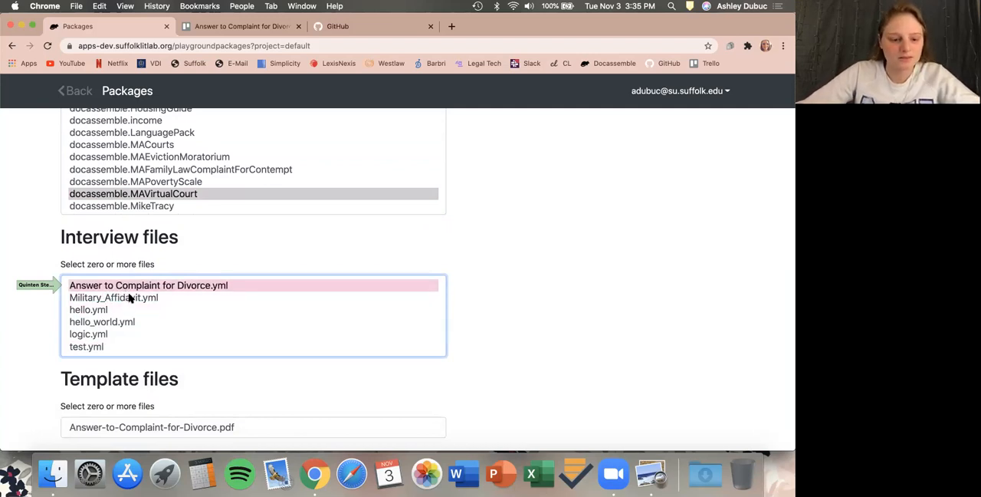
pyautogui.rightClick(129, 297)
pyautogui.click(106, 321)
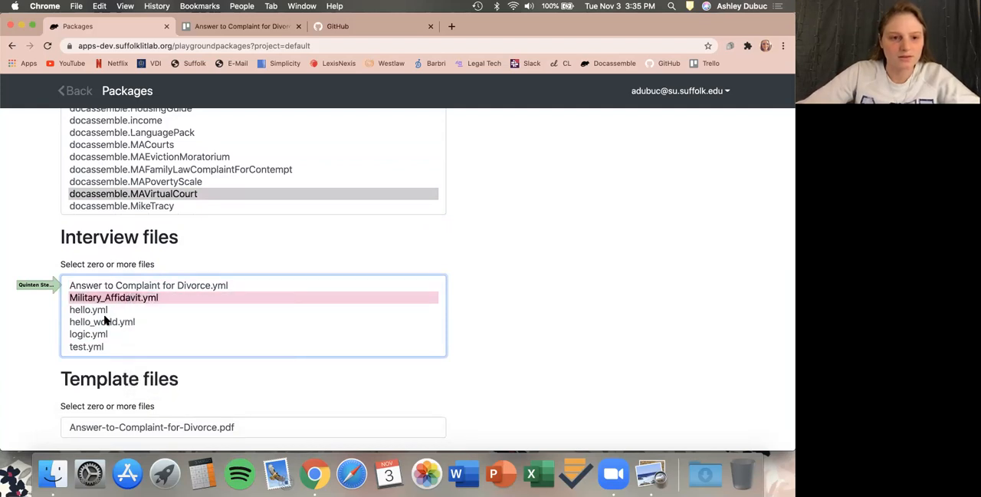
pyautogui.rightClick(106, 321)
pyautogui.rightClick(105, 309)
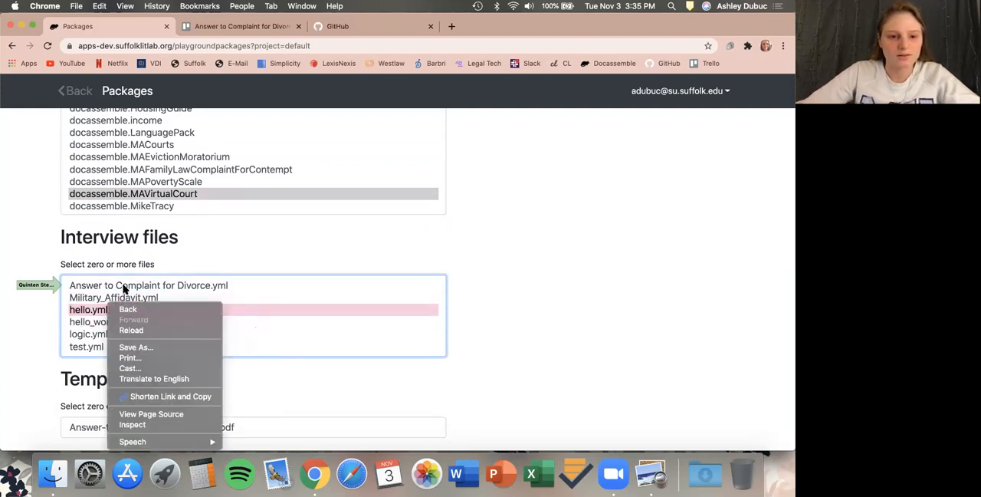
pyautogui.click(127, 287)
pyautogui.keyDown('shift'); pyautogui.click(128, 287); pyautogui.keyUp('shift')
pyautogui.click(128, 287)
pyautogui.keyDown('super'); pyautogui.click(128, 287); pyautogui.keyUp('super')
pyautogui.keyDown('super'); pyautogui.click(125, 297); pyautogui.keyUp('super')
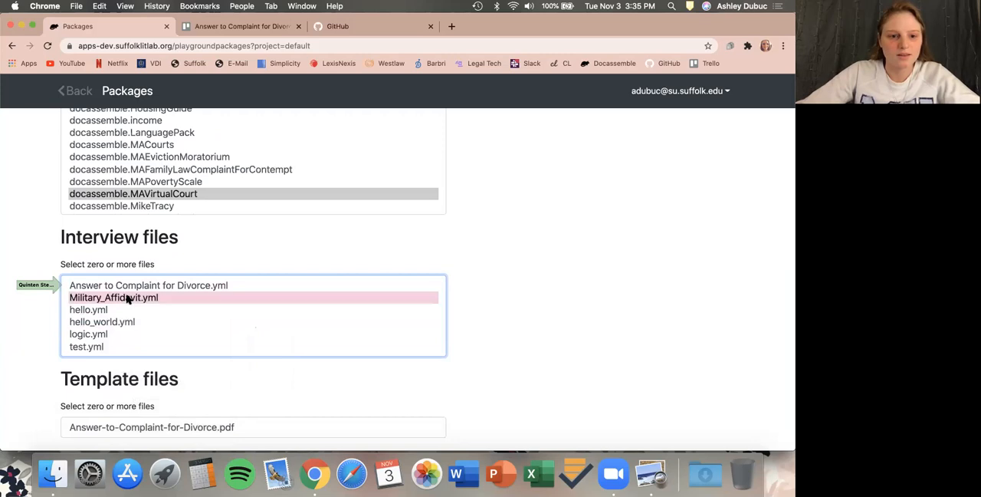
pyautogui.keyDown('super'); pyautogui.click(114, 333); pyautogui.keyUp('super')
pyautogui.keyDown('super'); pyautogui.click(115, 322); pyautogui.keyUp('super')
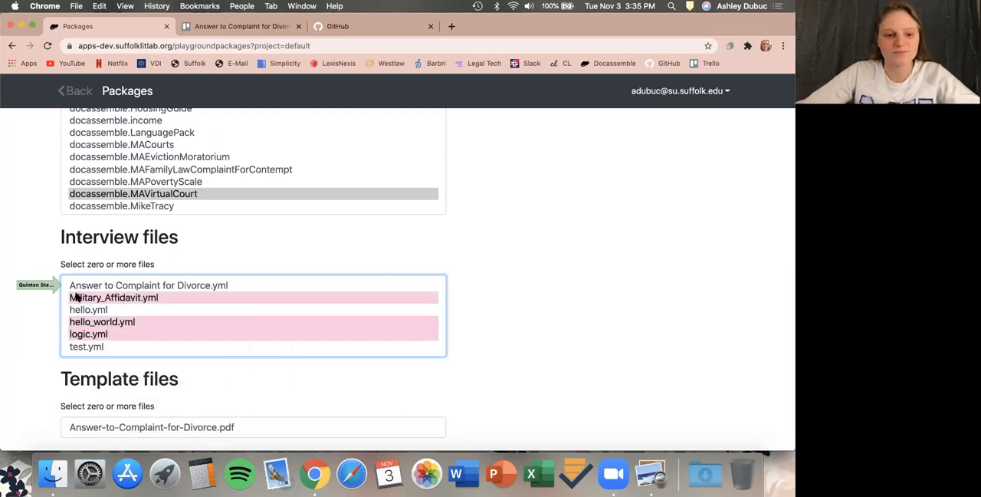
pyautogui.click(141, 285)
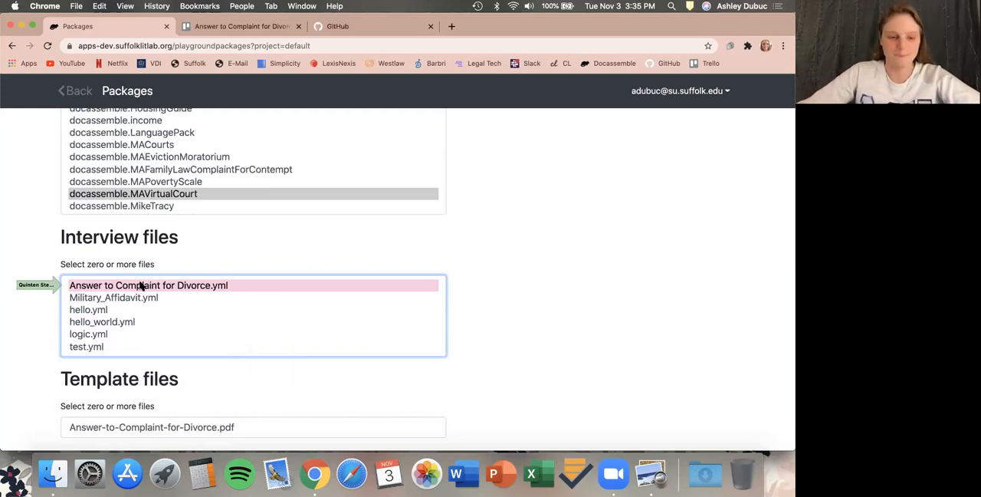
# Select Answer-to-Complaint-for-Divorce.pdf as the package's template file.
pyautogui.scroll(-5, 51, 373)
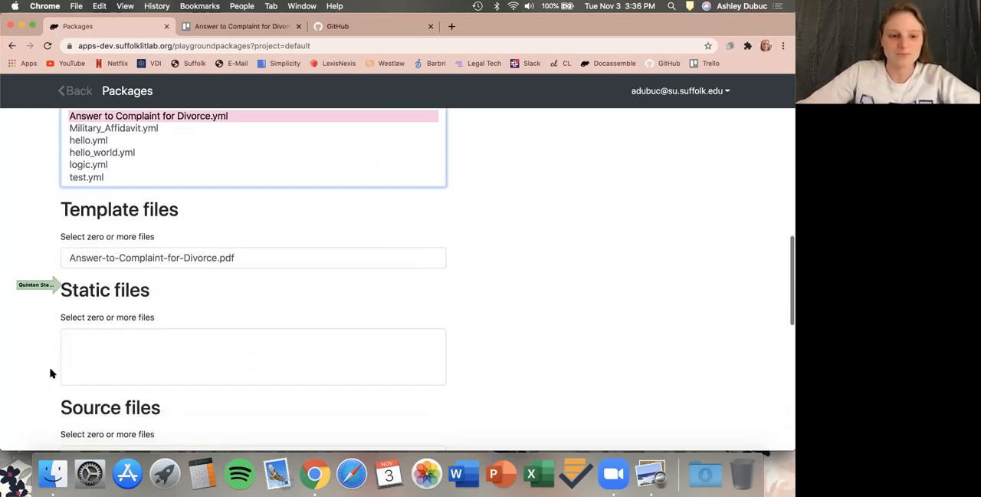
pyautogui.click(142, 261)
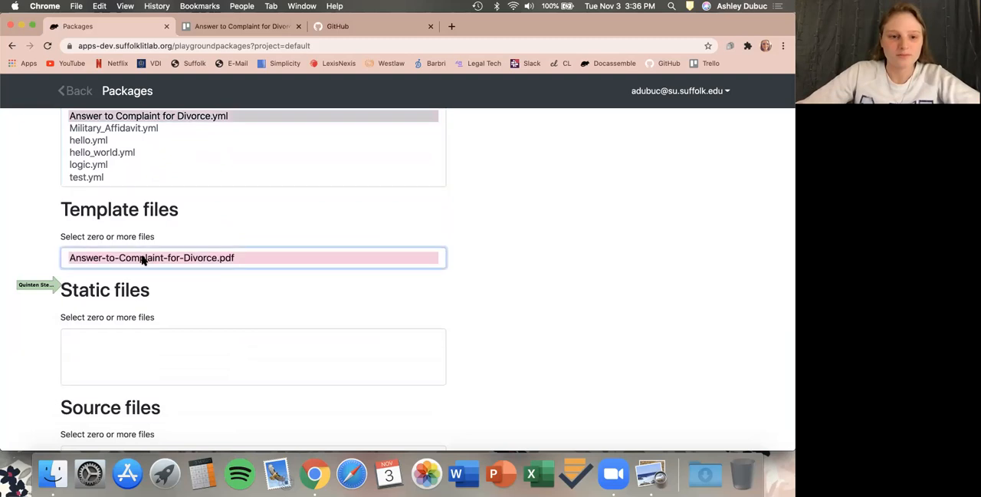
pyautogui.click(53, 263)
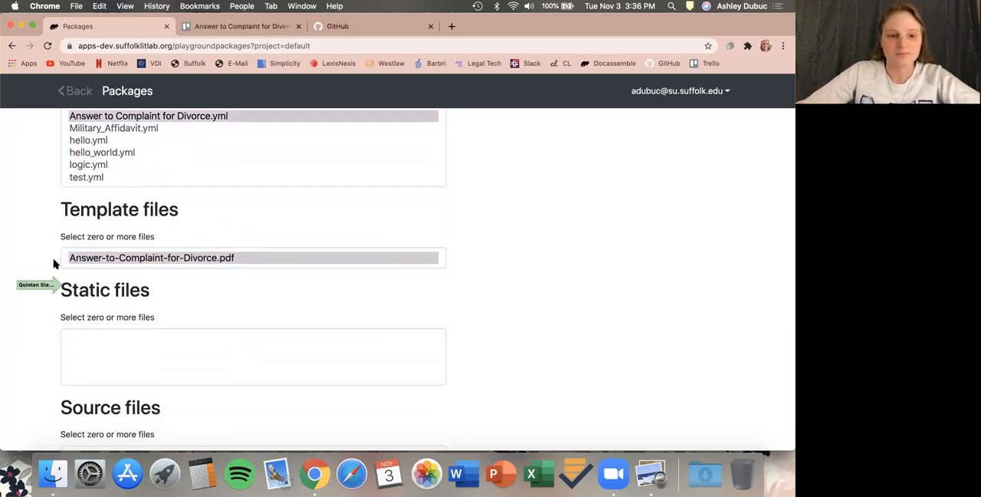
pyautogui.click(75, 263)
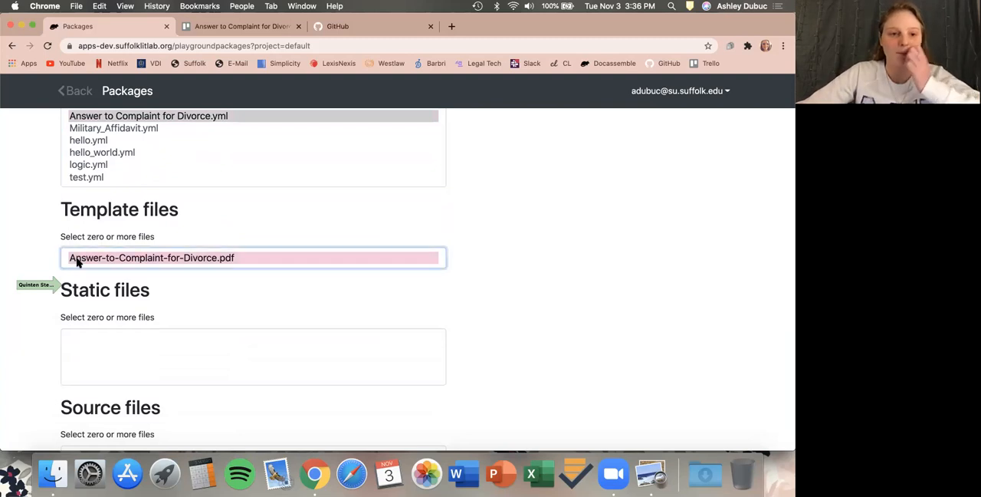
# Save the package information.
pyautogui.scroll(-1, 46, 347)
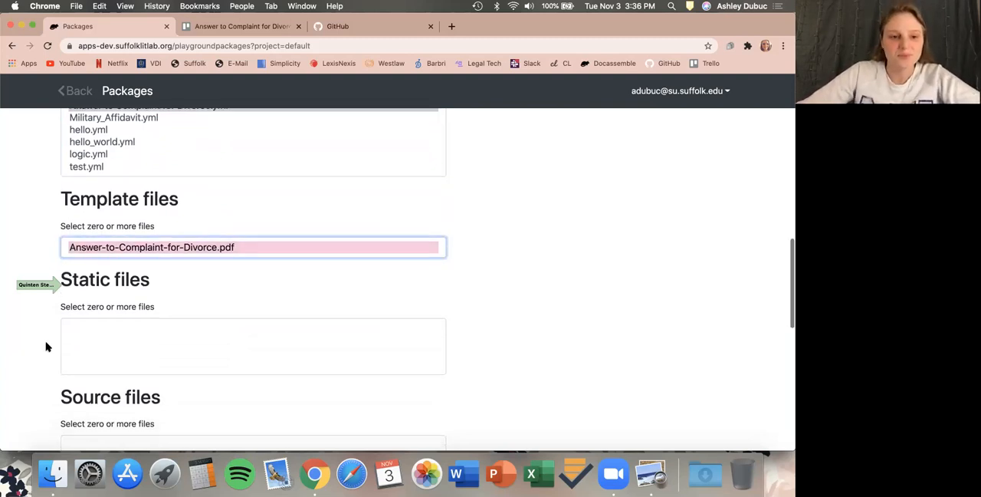
pyautogui.scroll(-8, 46, 348)
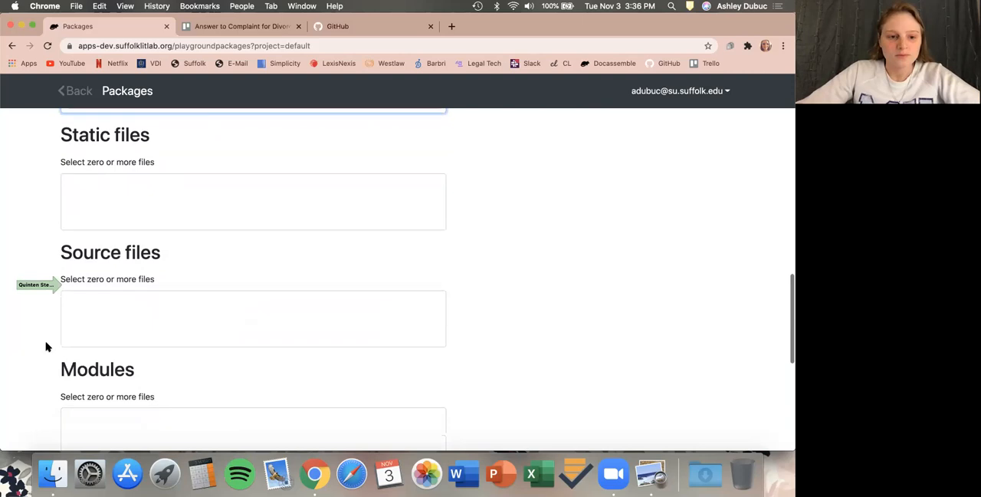
pyautogui.scroll(-10, 46, 347)
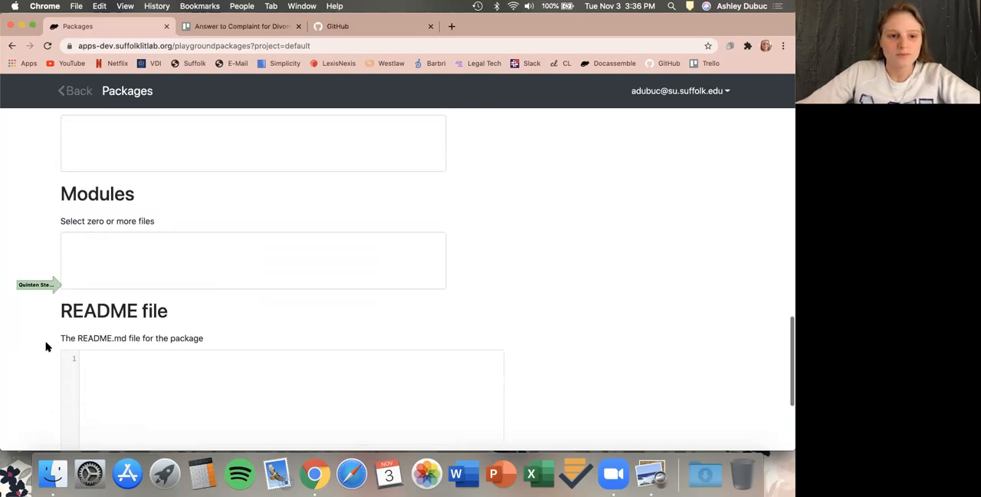
pyautogui.scroll(-6, 46, 347)
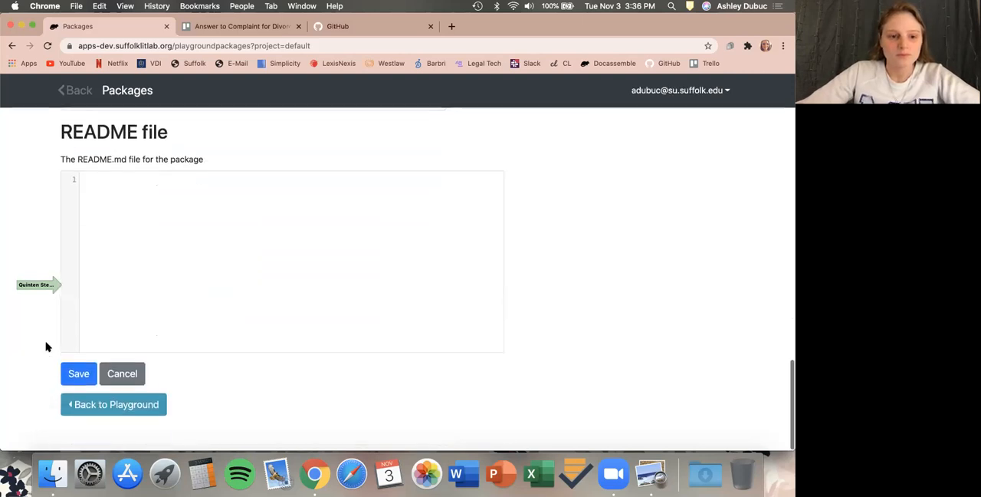
pyautogui.click(77, 374)
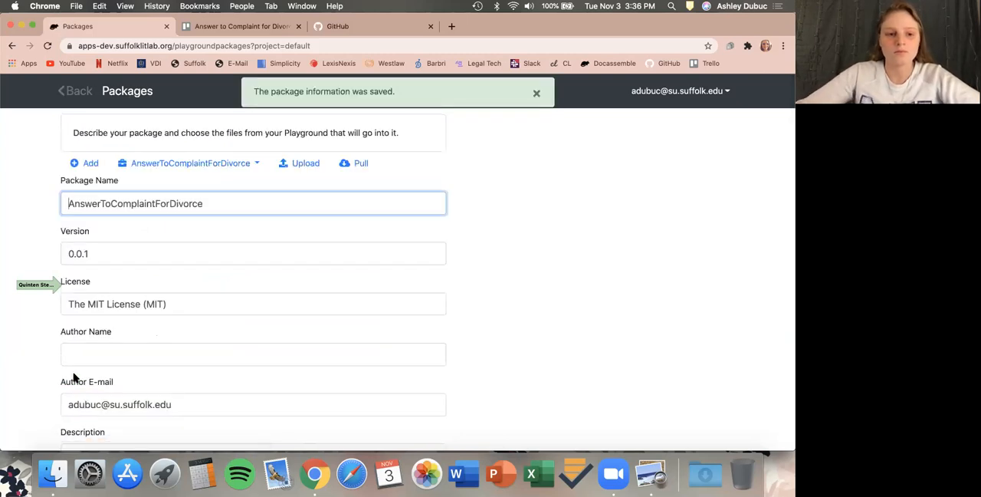
# Push the package to GitHub with the commit message Initial Version.
pyautogui.scroll(-15, 74, 376)
pyautogui.scroll(-15, 74, 376)
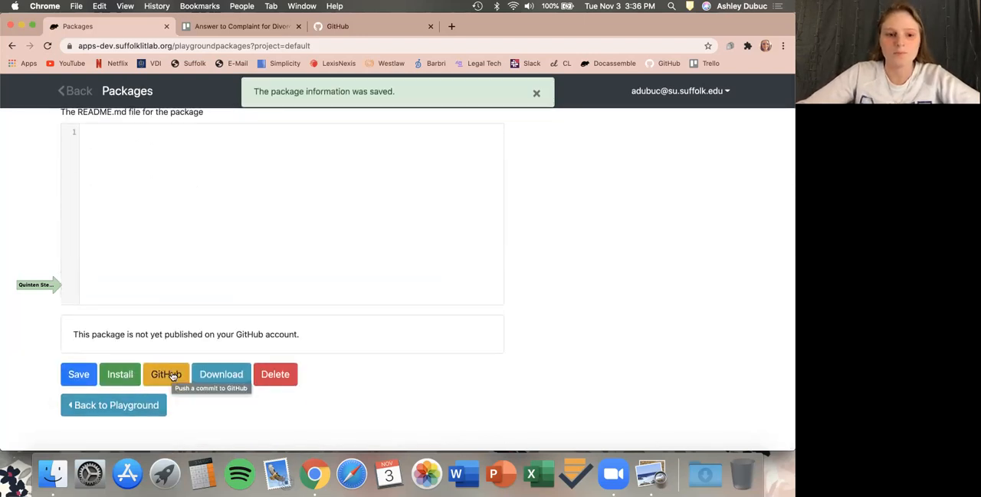
pyautogui.click(173, 374)
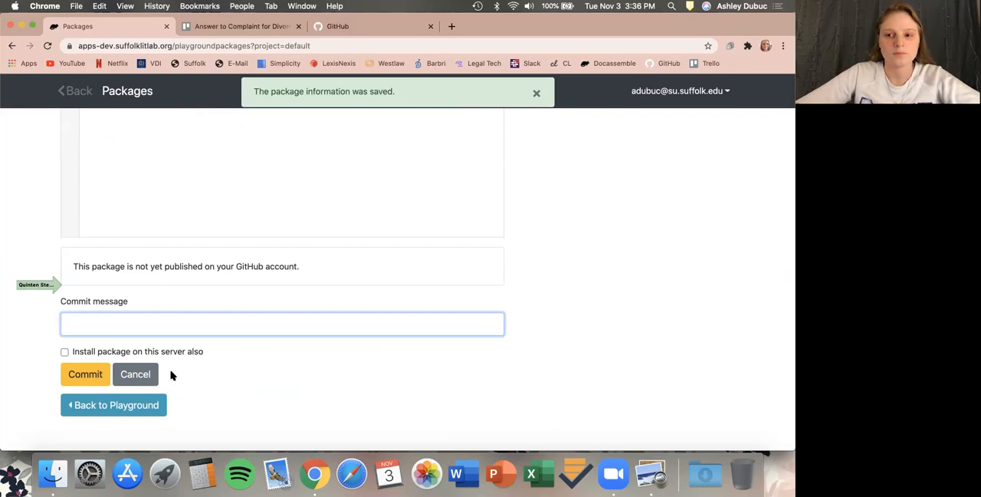
pyautogui.write('Initial ')
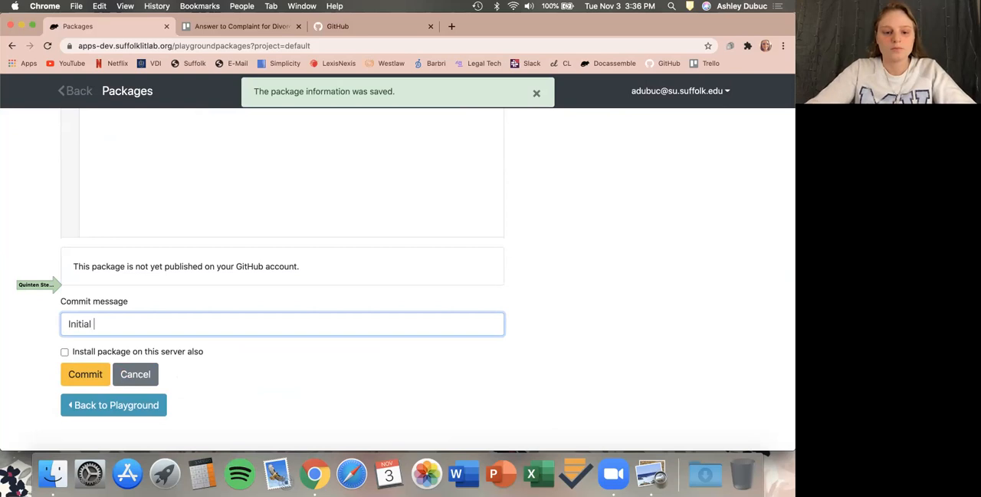
pyautogui.write('Version')
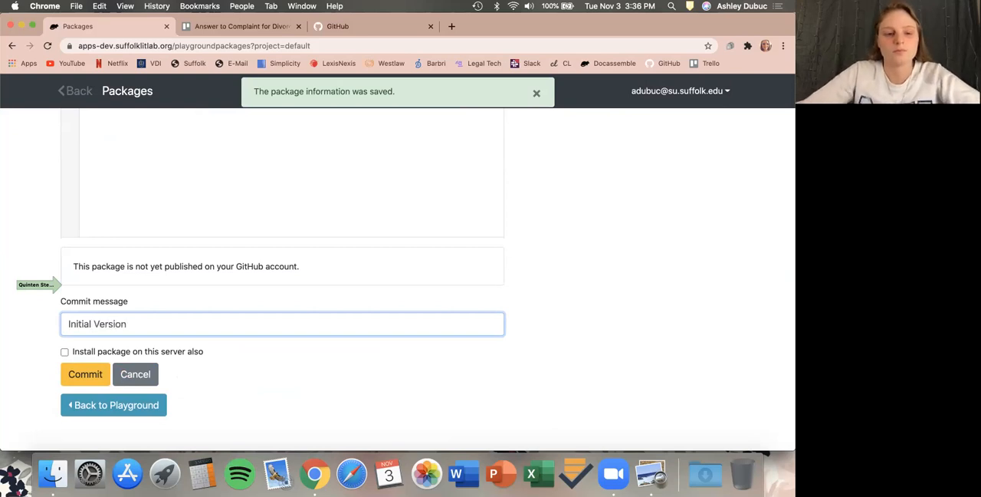
pyautogui.click(96, 378)
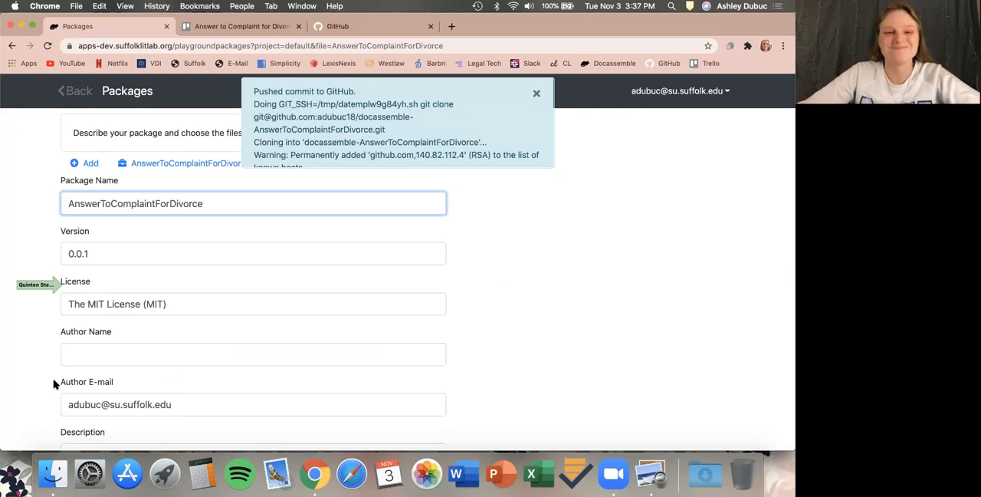
# Open the package's published repository on GitHub.
pyautogui.click(102, 251)
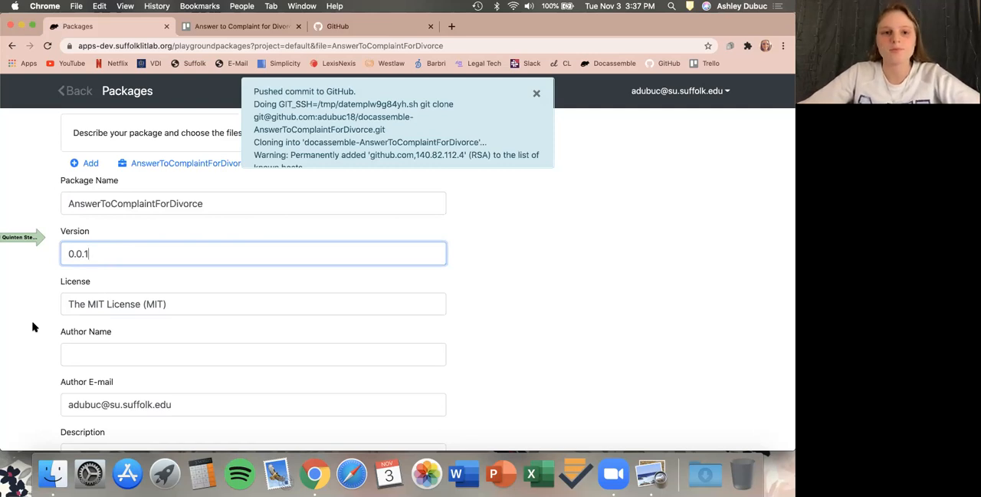
pyautogui.scroll(-15, 33, 327)
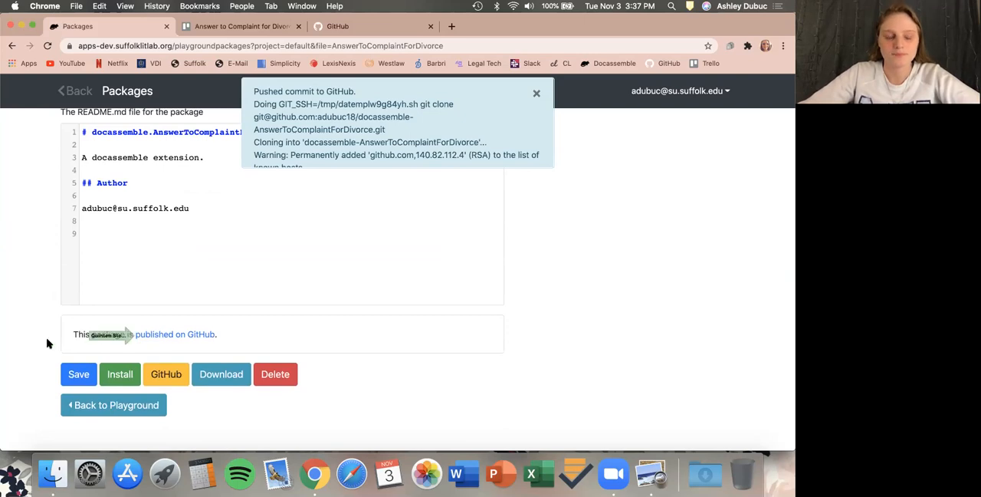
pyautogui.click(179, 335)
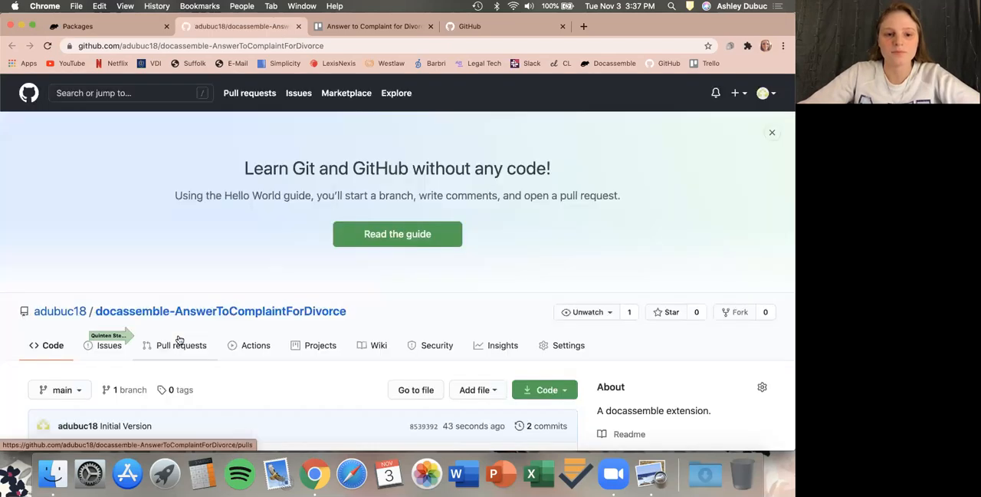
# Look over the repository's committed files and open the repository's Settings page.
pyautogui.scroll(-3, 179, 339)
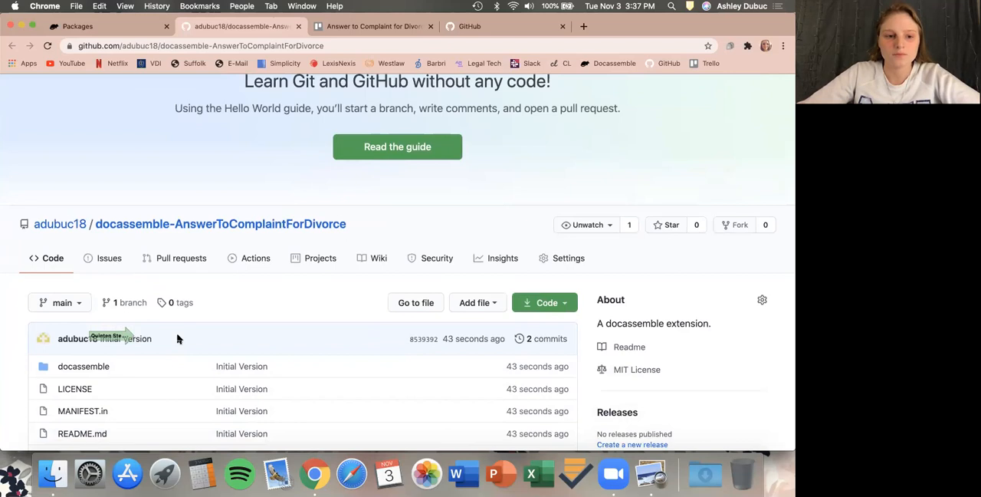
pyautogui.scroll(-2, 177, 339)
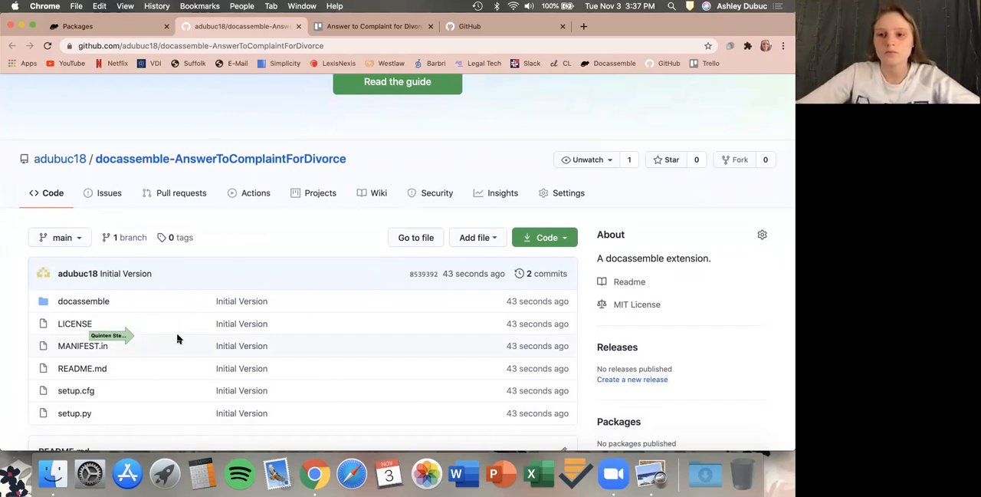
pyautogui.scroll(-1, 177, 339)
pyautogui.scroll(-1, 177, 339)
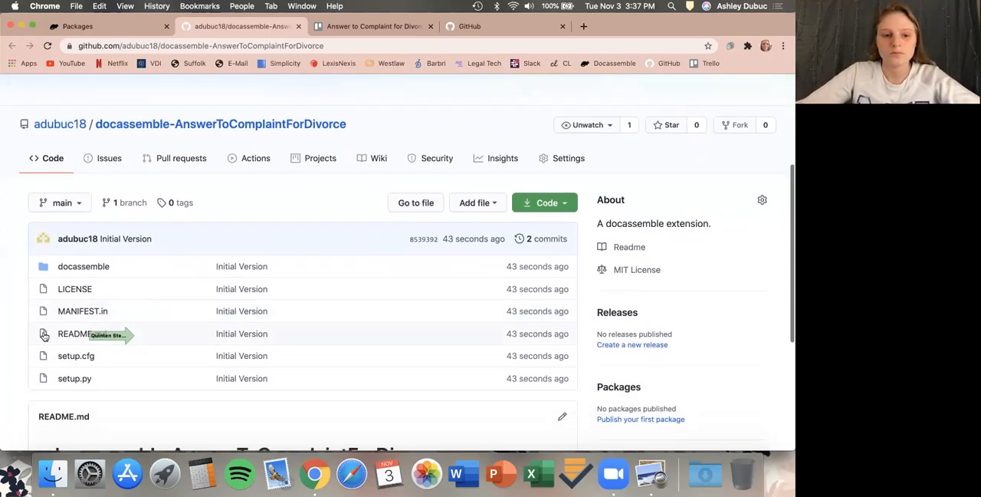
pyautogui.scroll(-1, 19, 344)
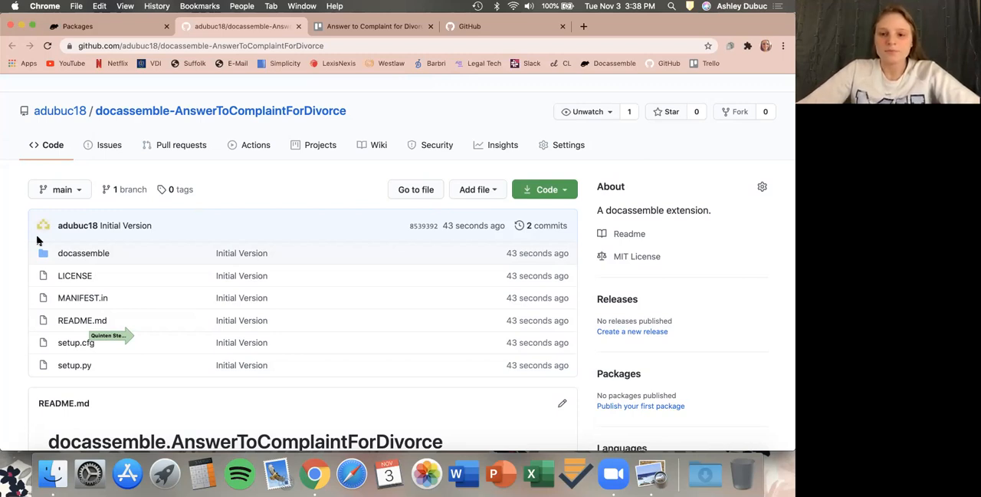
pyautogui.click(557, 148)
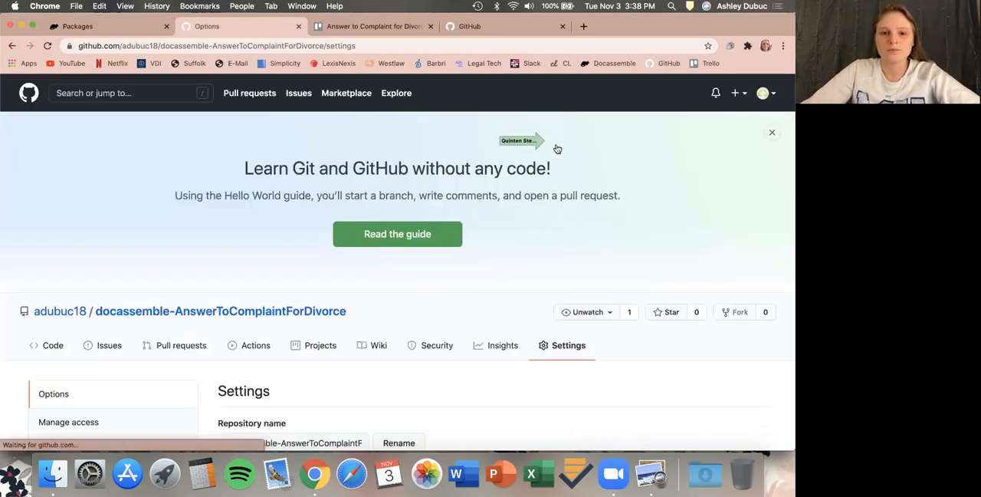
# Try to transfer the repository to the SuffolkLitLab organization, confirming with the repository's full name.
pyautogui.scroll(-5, 557, 147)
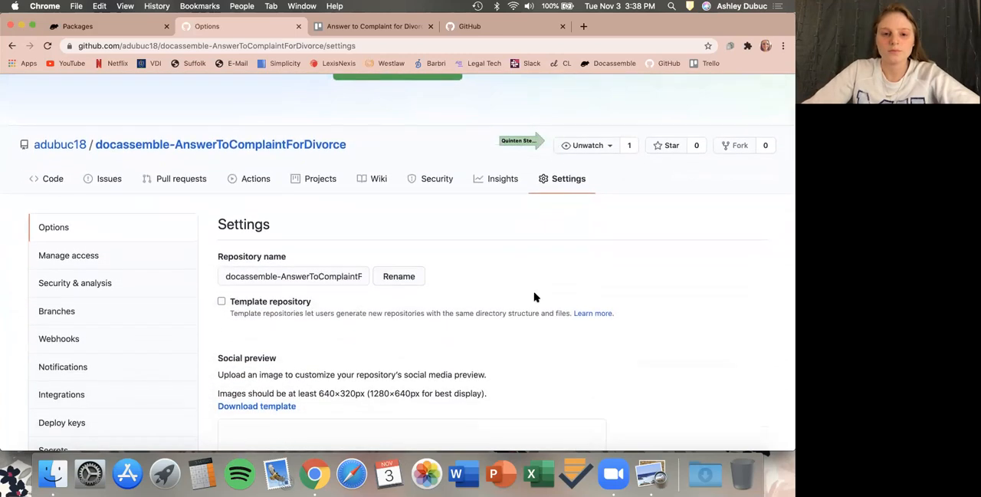
pyautogui.scroll(-1, 535, 296)
pyautogui.scroll(-9, 535, 296)
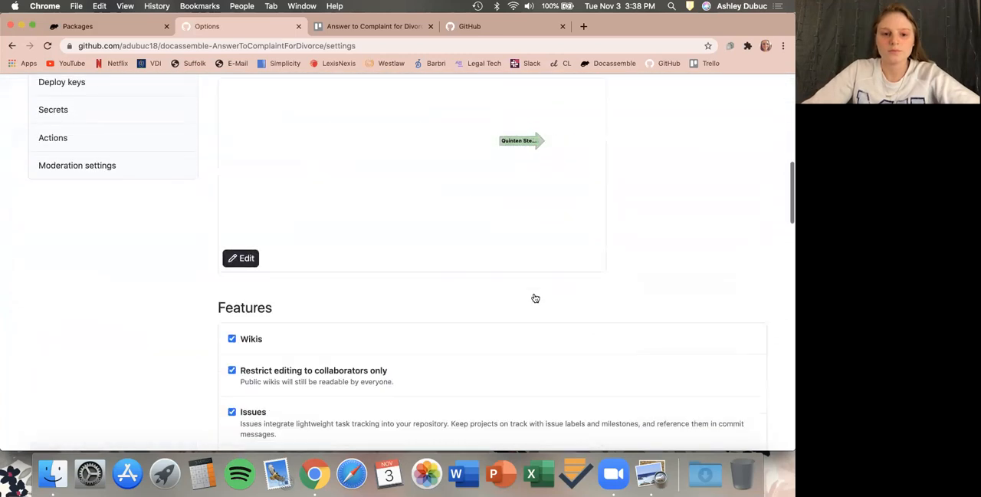
pyautogui.scroll(-3, 115, 275)
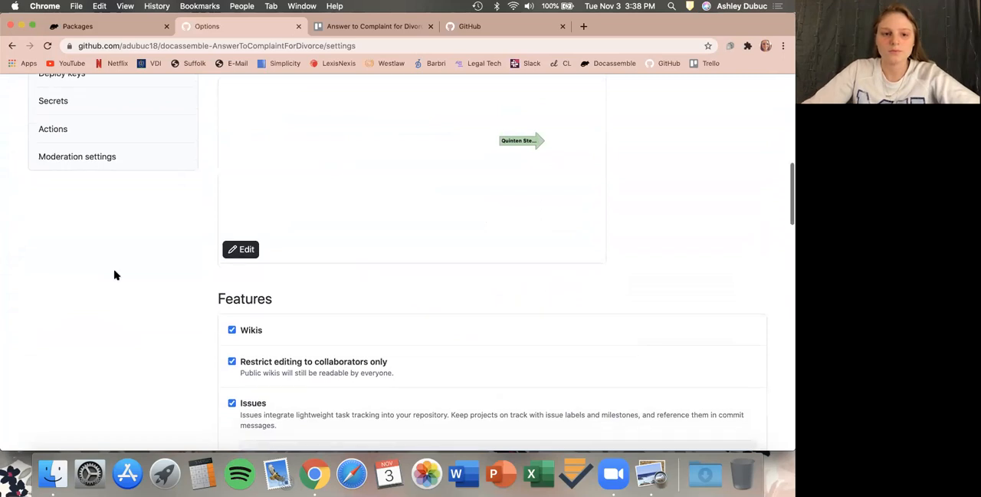
pyautogui.scroll(-3, 115, 275)
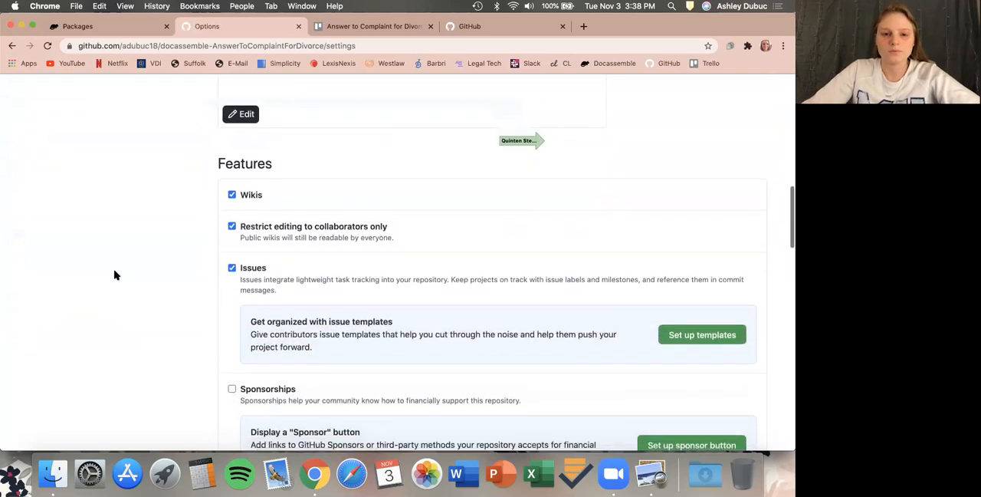
pyautogui.scroll(-7, 115, 275)
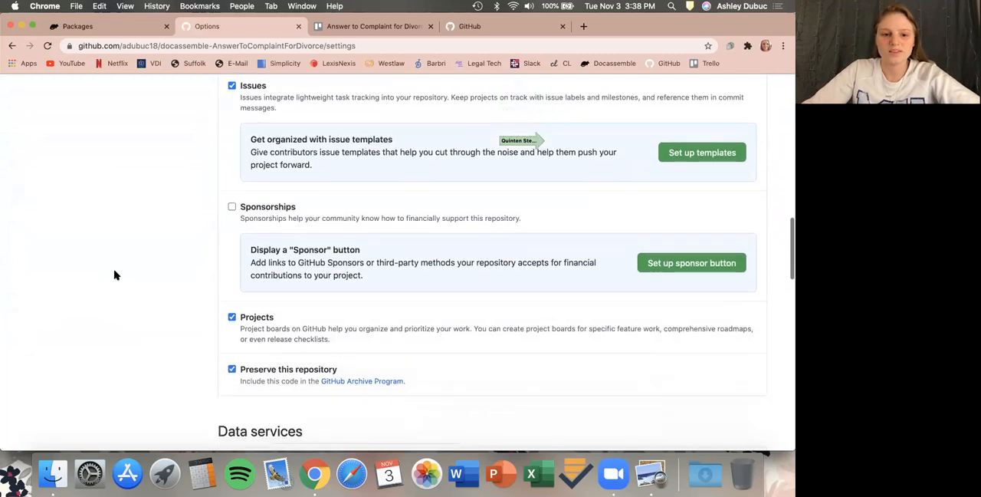
pyautogui.scroll(-8, 115, 276)
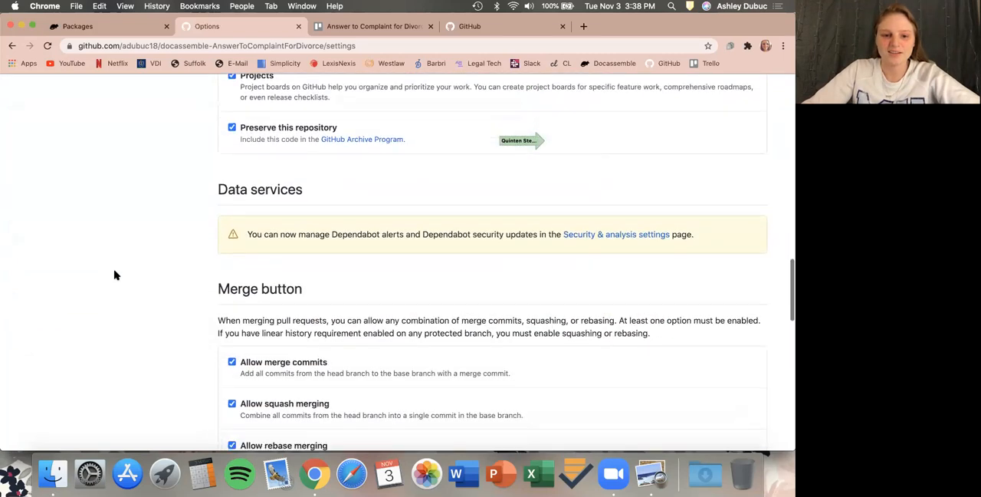
pyautogui.scroll(-8, 115, 275)
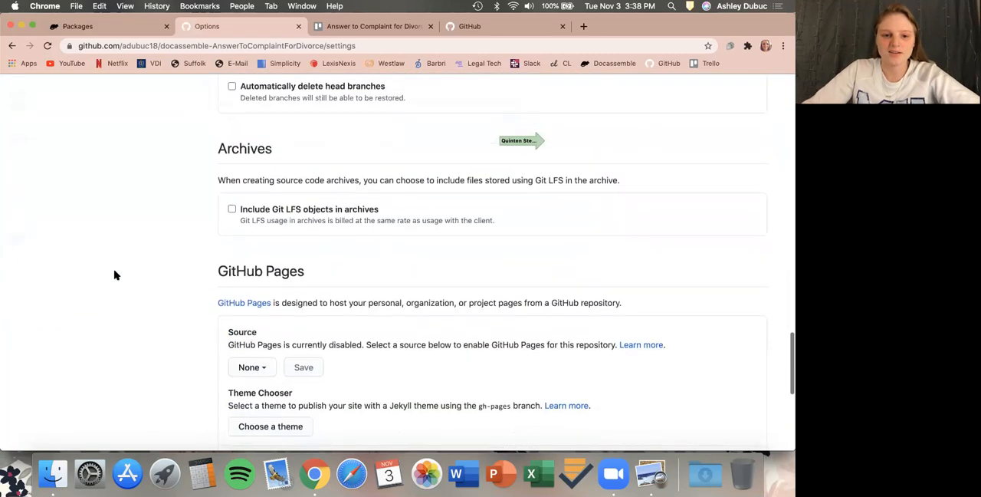
pyautogui.scroll(-6, 115, 275)
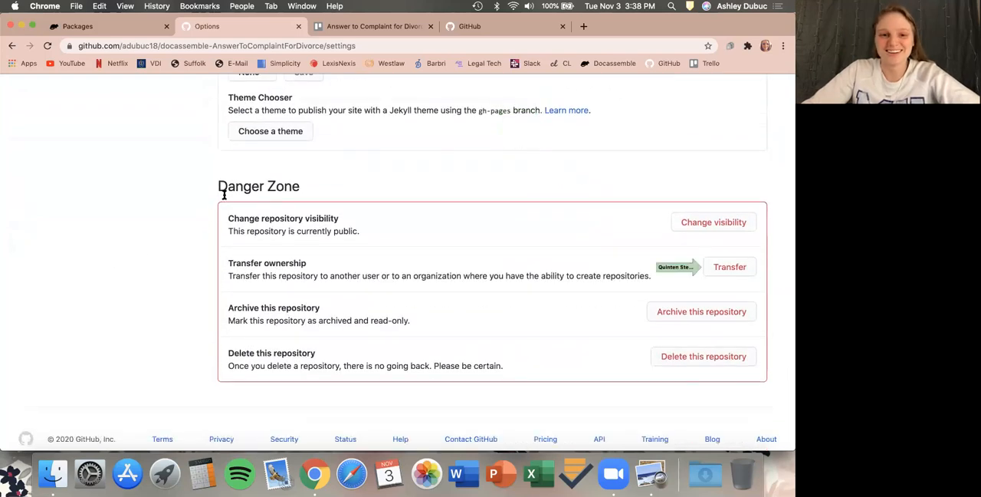
pyautogui.click(716, 268)
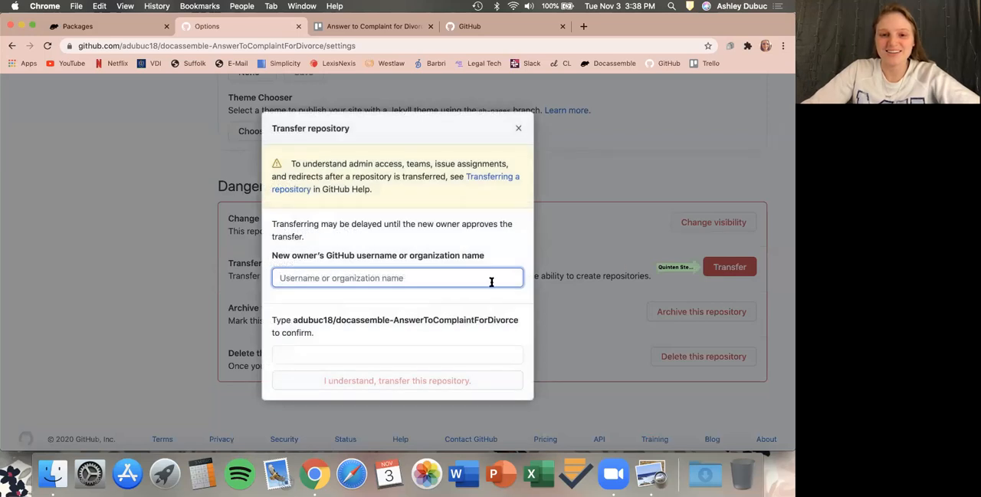
pyautogui.write('Suffolk')
pyautogui.press('BackSpace')
pyautogui.press('BackSpace')
pyautogui.write('itLab')
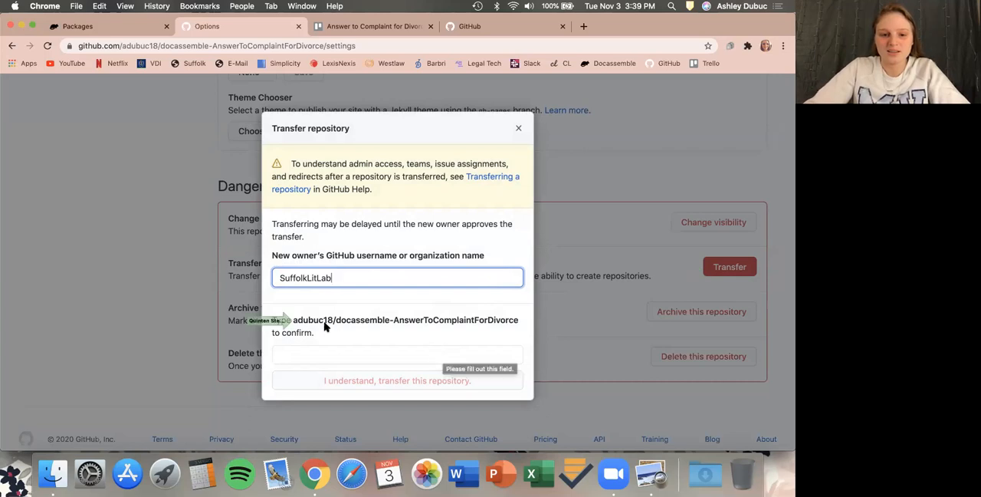
pyautogui.moveTo(293, 319); pyautogui.dragTo(525, 322)
pyautogui.press('super+c')
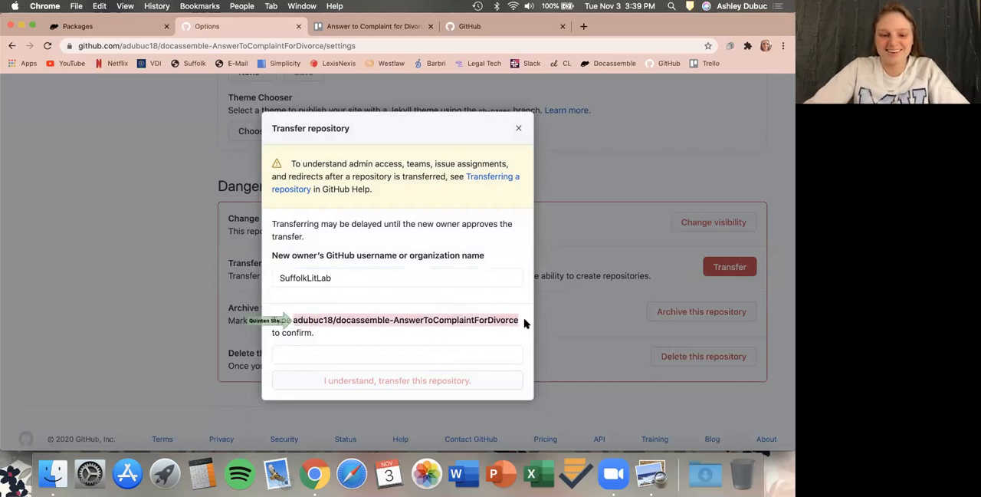
pyautogui.click(466, 351)
pyautogui.press('super+v')
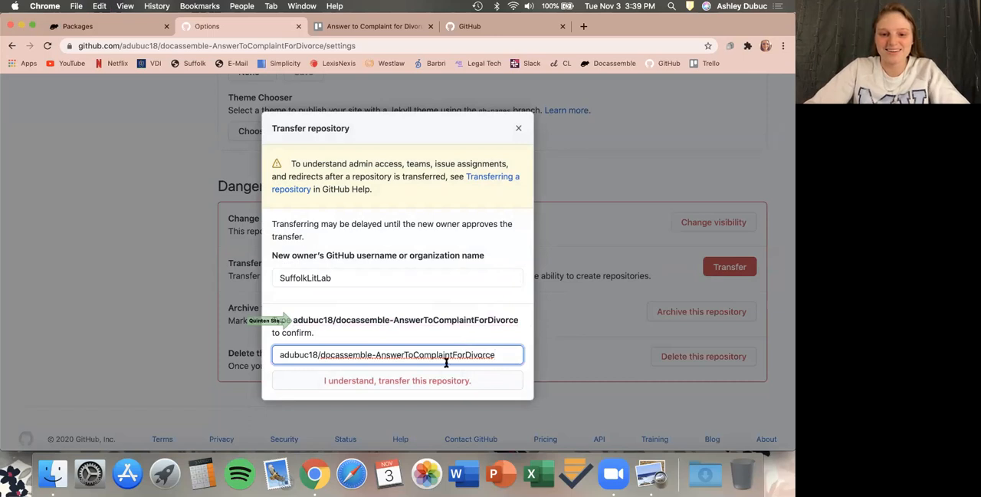
pyautogui.click(420, 385)
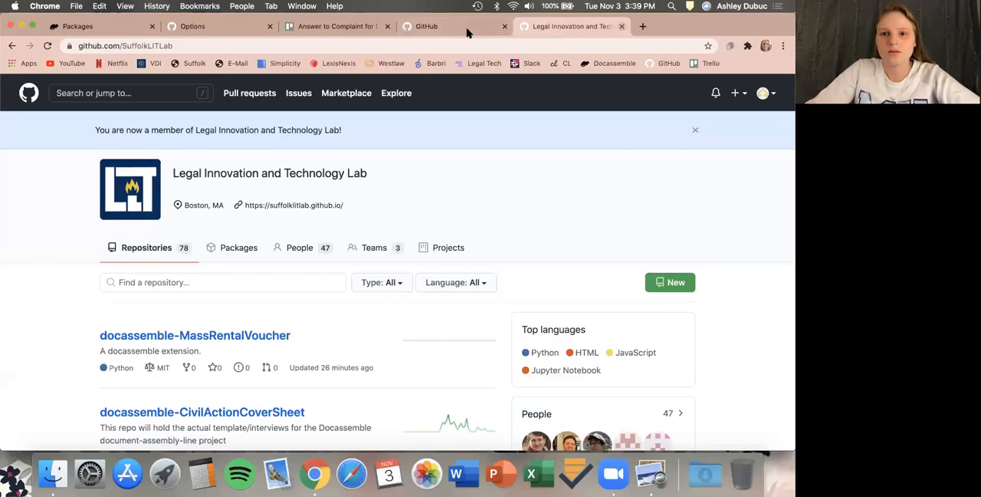
pyautogui.click(622, 27)
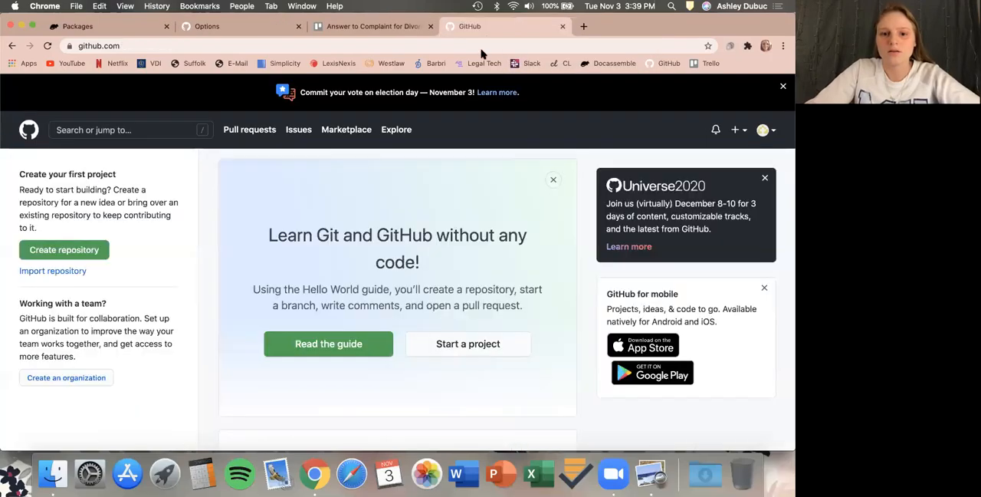
pyautogui.scroll(-1, 463, 261)
pyautogui.scroll(-3, 464, 261)
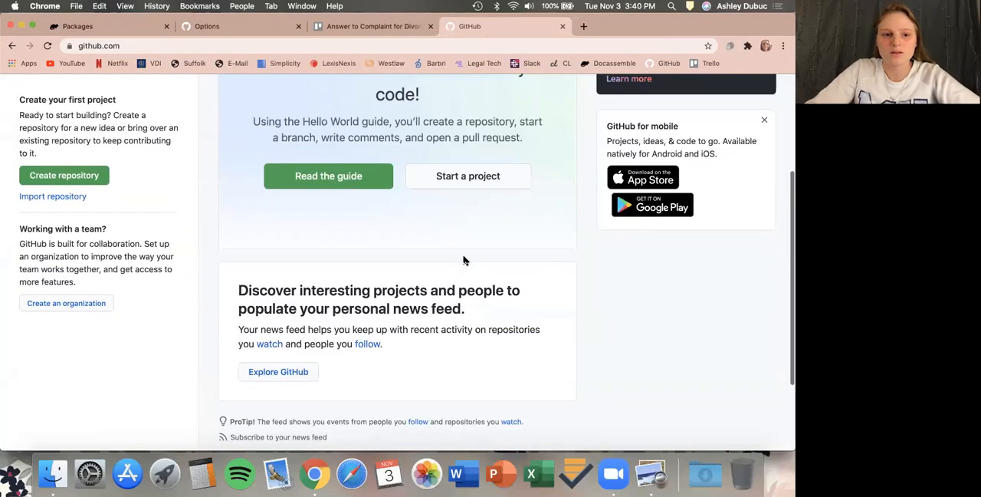
pyautogui.scroll(5, 464, 262)
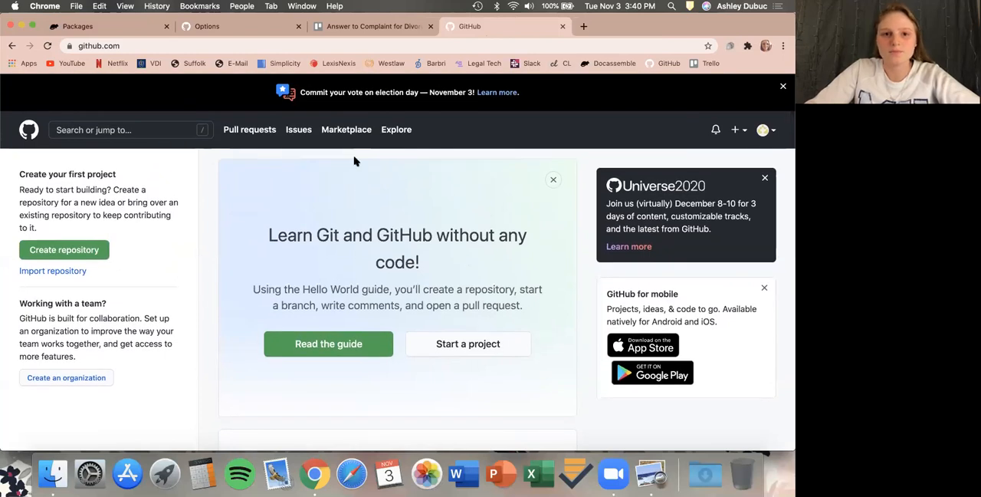
# Transfer the repository to SuffolkLitLab again, entering adubuc18/docassemble-AnswerToComplaintForDivorce as confirmation.
pyautogui.click(243, 29)
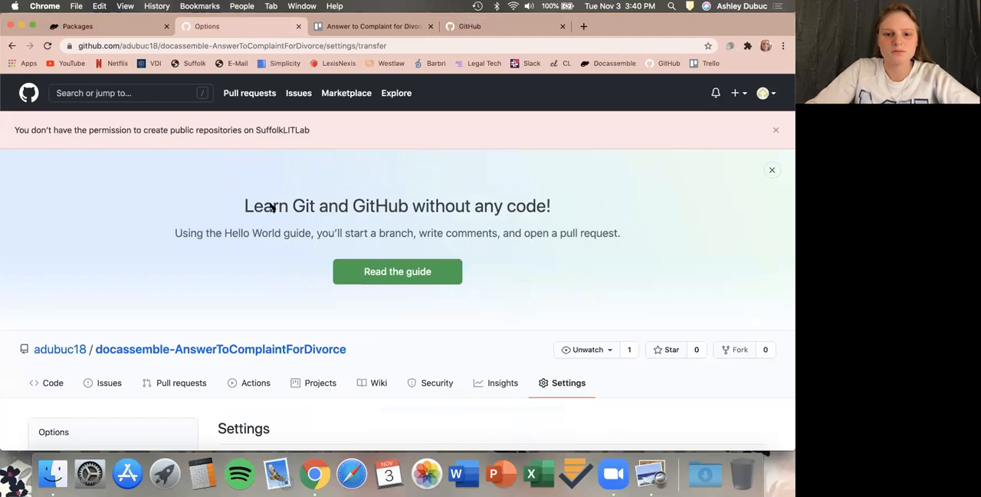
pyautogui.scroll(-10, 272, 207)
pyautogui.scroll(-15, 283, 248)
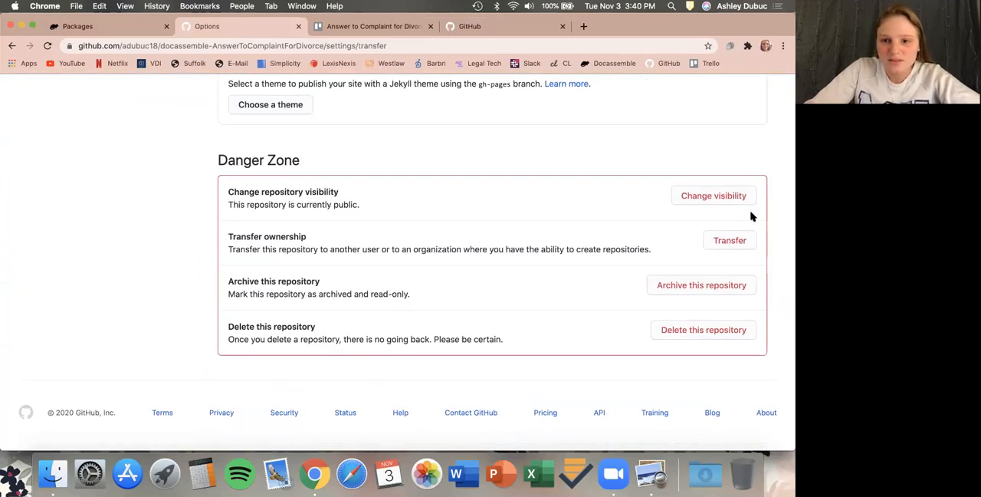
pyautogui.click(730, 241)
pyautogui.click(356, 279)
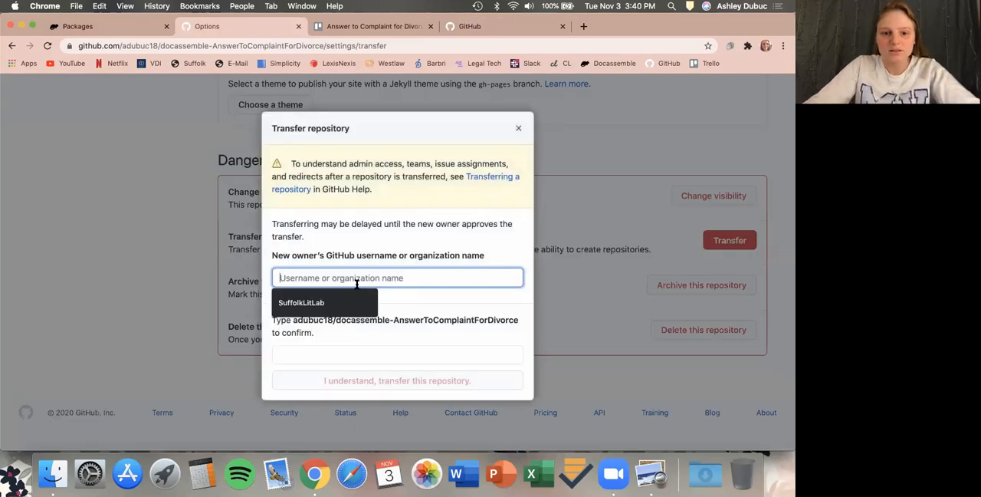
pyautogui.click(338, 303)
pyautogui.doubleClick(287, 319)
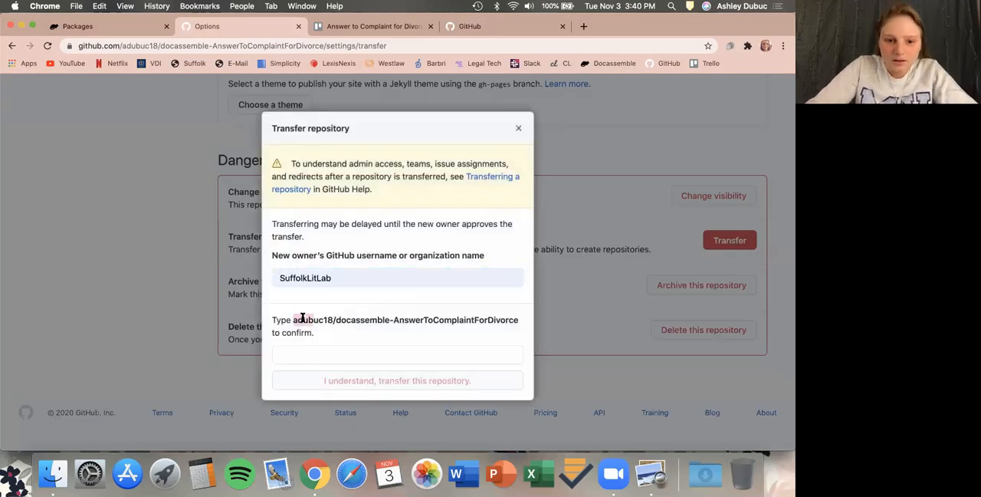
pyautogui.click(521, 317)
pyautogui.press('super+c')
pyautogui.click(430, 354)
pyautogui.press('super+v')
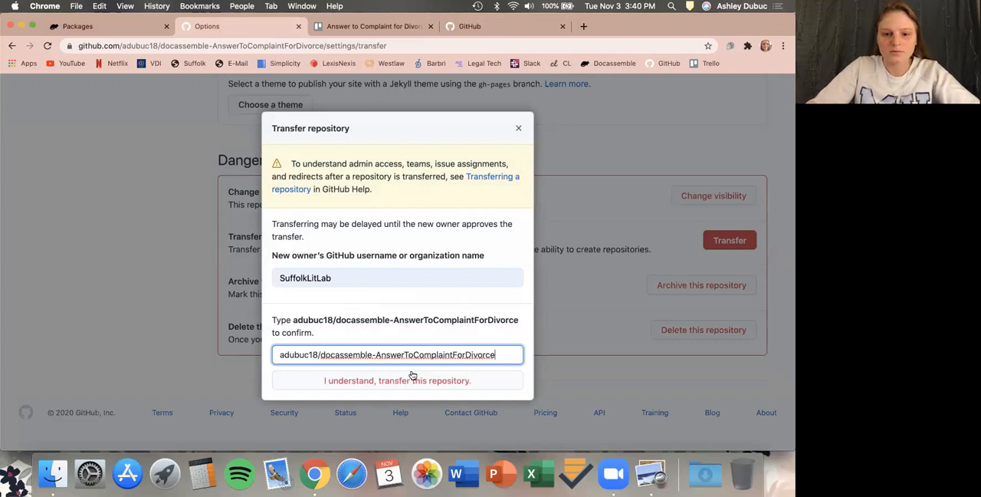
pyautogui.click(399, 381)
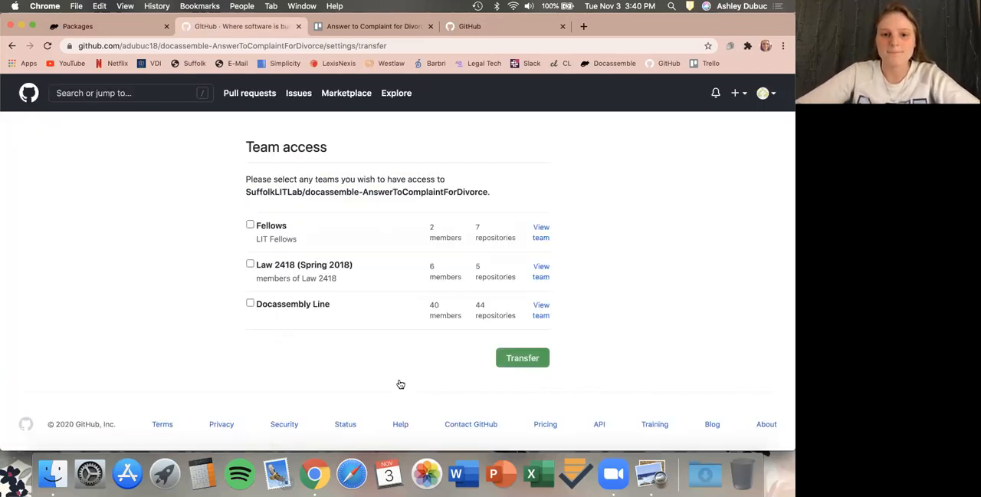
# Give the Docassembly Line team access and complete the transfer.
pyautogui.click(250, 304)
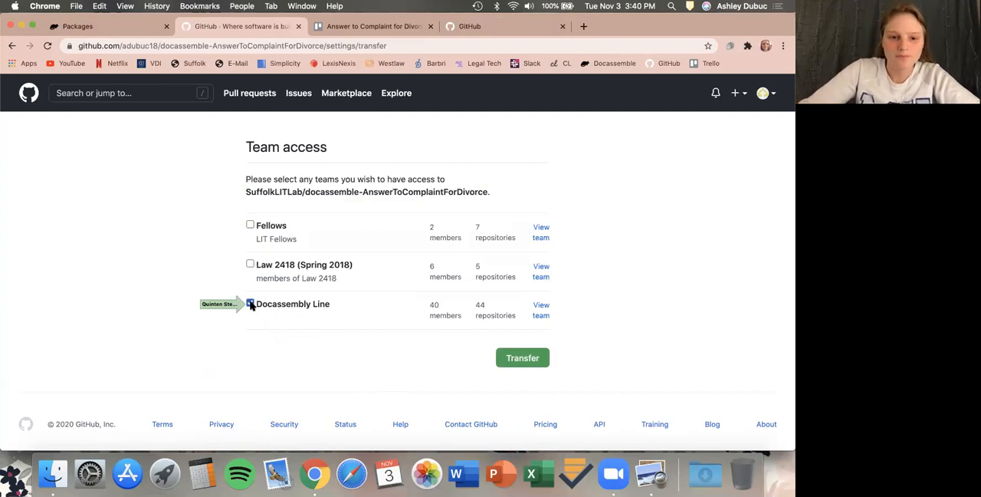
pyautogui.click(512, 362)
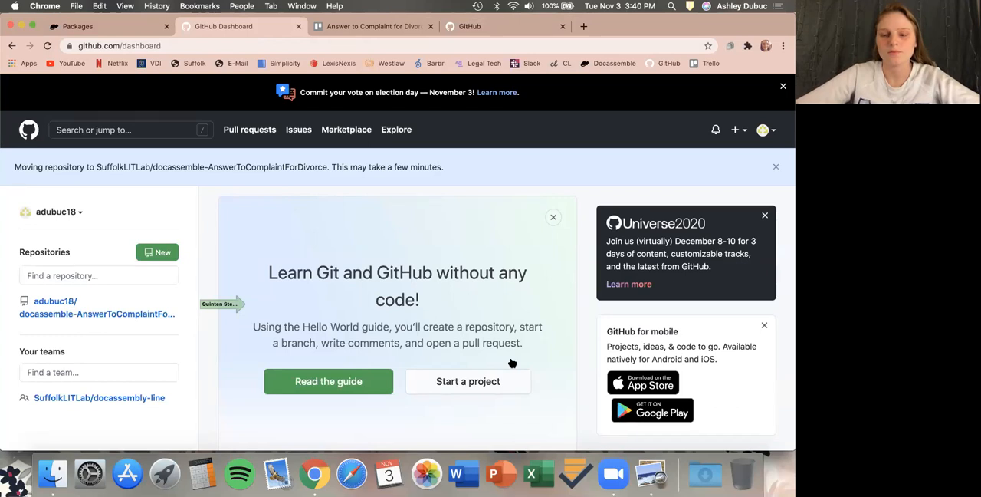
pyautogui.click(562, 26)
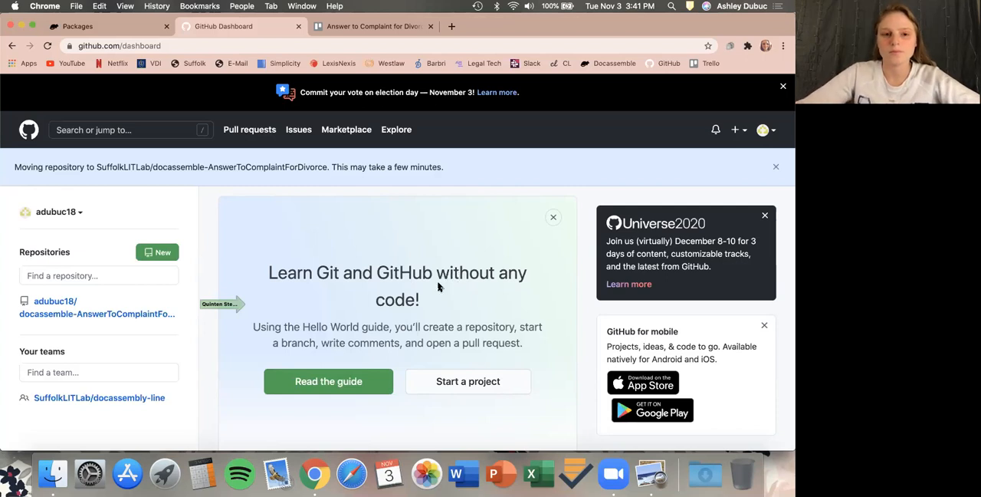
# Open the transferred repository under SuffolkLITLab and copy its URL.
pyautogui.click(53, 315)
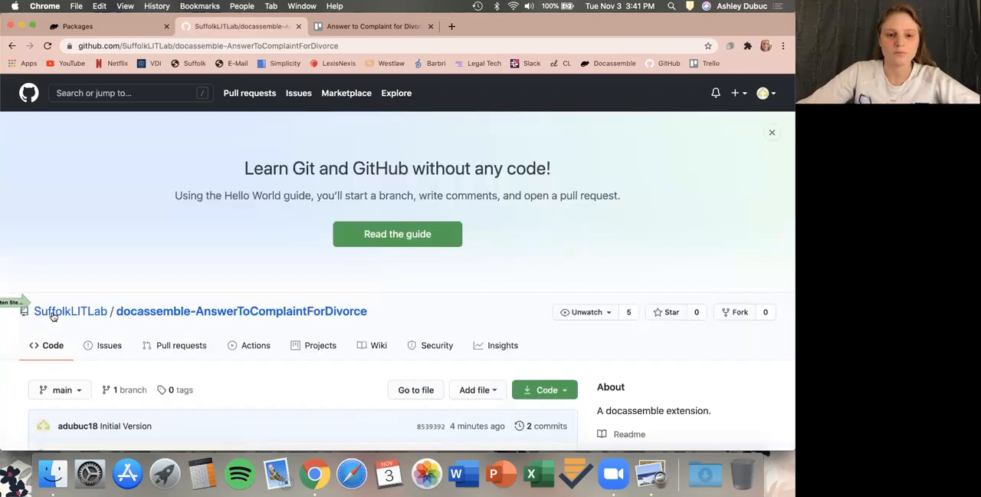
pyautogui.scroll(-5, 53, 316)
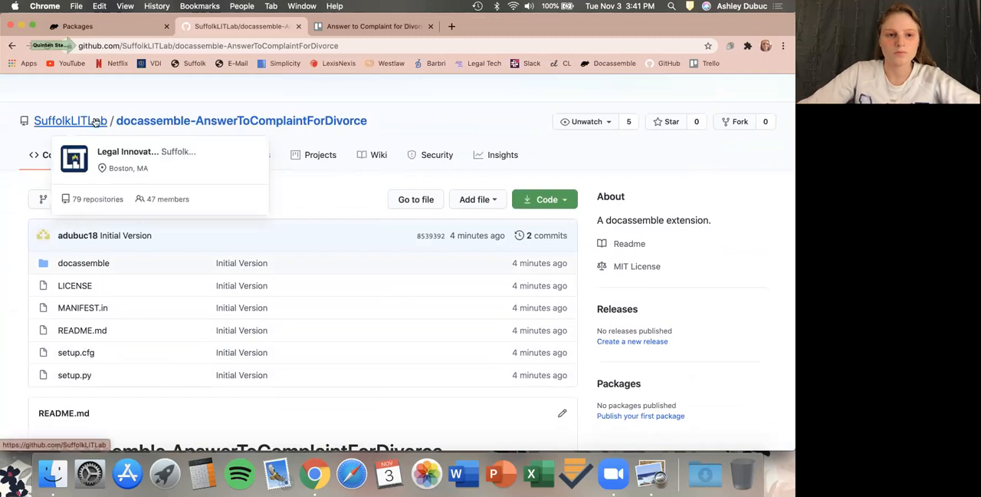
pyautogui.click(122, 47)
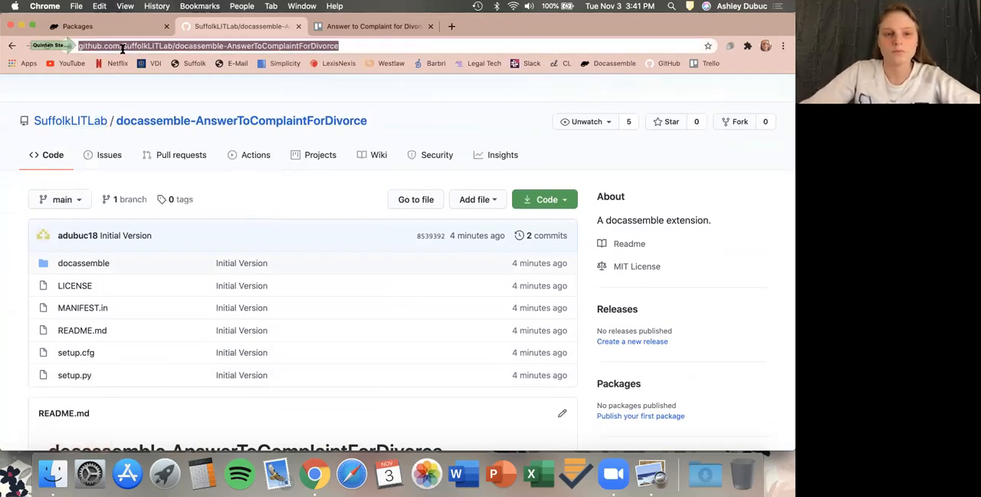
# In Trello, add a Github: line with the repository URL to the Answer to Complaint for Divorce card's description and save.
pyautogui.click(358, 28)
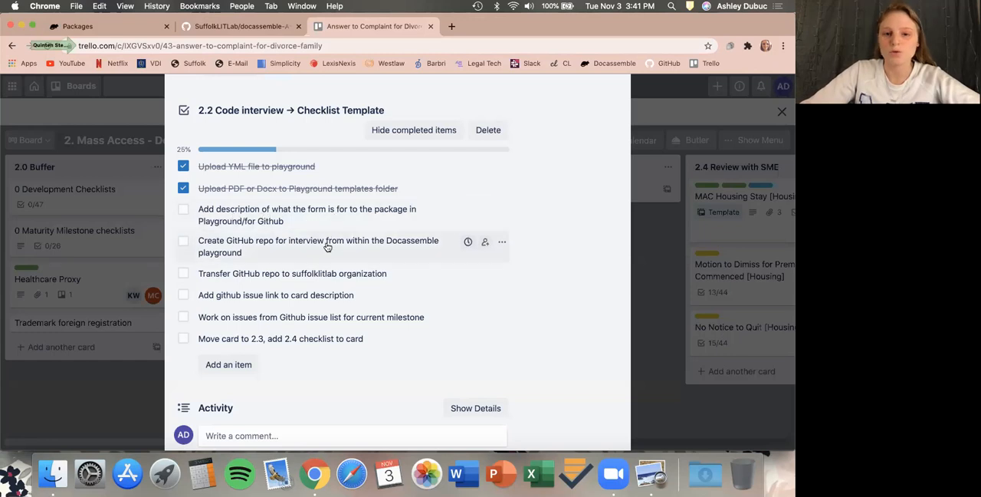
pyautogui.scroll(15, 327, 245)
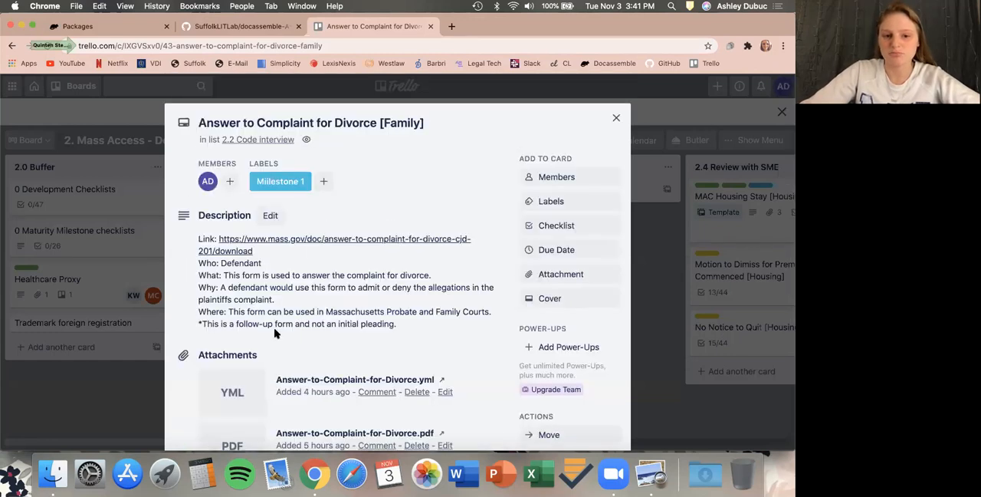
pyautogui.click(270, 216)
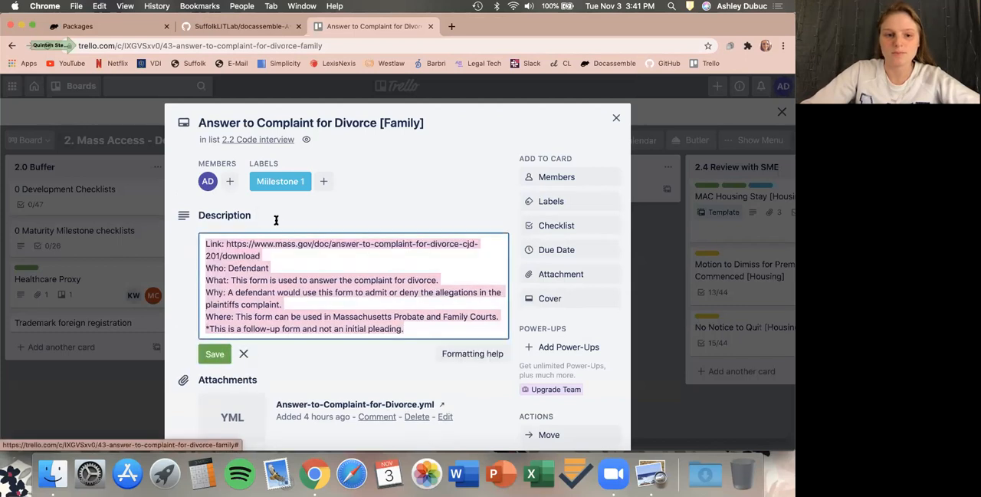
pyautogui.click(404, 330)
pyautogui.press('Return')
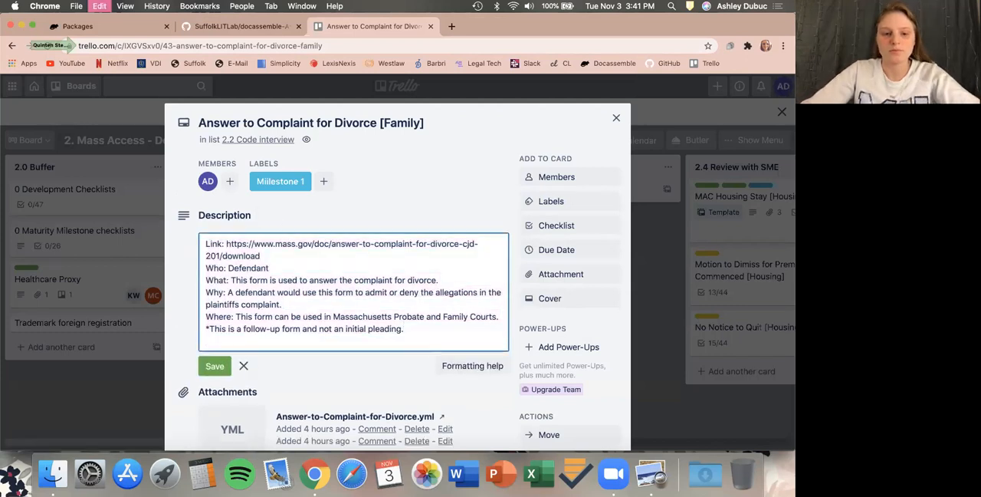
pyautogui.press('super+v')
pyautogui.click(207, 340)
pyautogui.write('Github:')
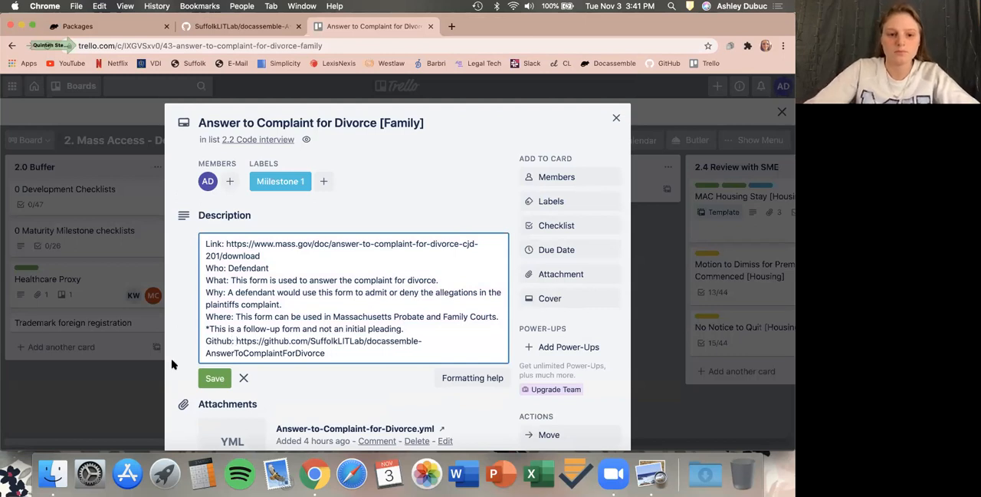
pyautogui.click(214, 379)
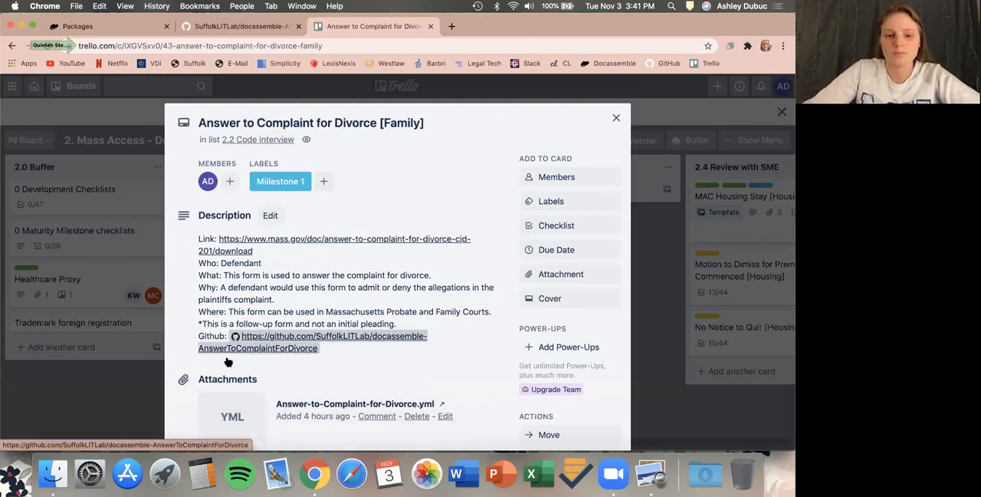
pyautogui.scroll(-1, 227, 360)
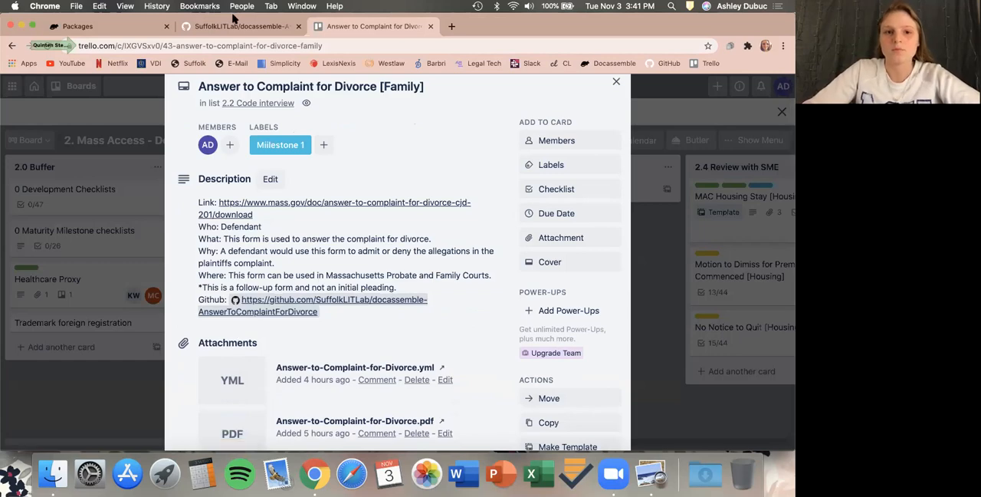
# On the Trello card's checklist, mark the GitHub repo creation, transfer and card-description link items complete.
pyautogui.scroll(-15, 236, 138)
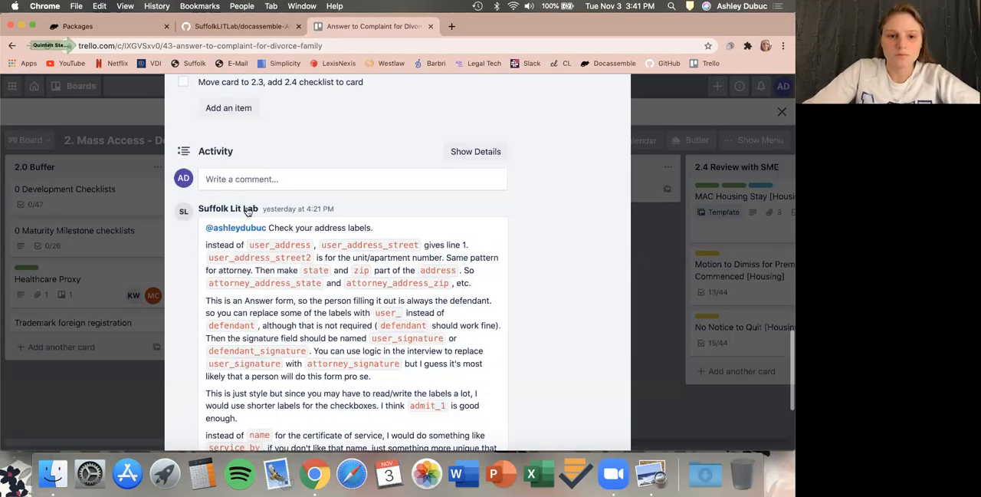
pyautogui.scroll(8, 247, 212)
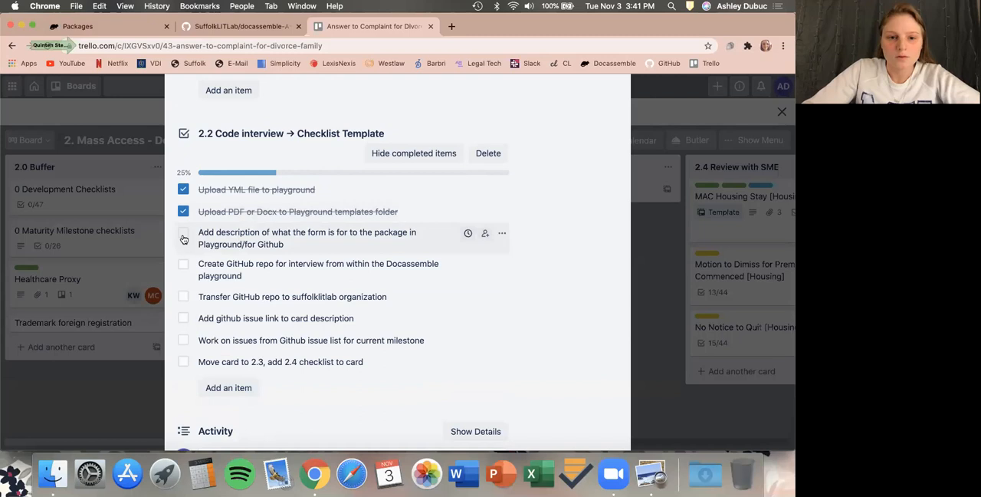
pyautogui.click(184, 264)
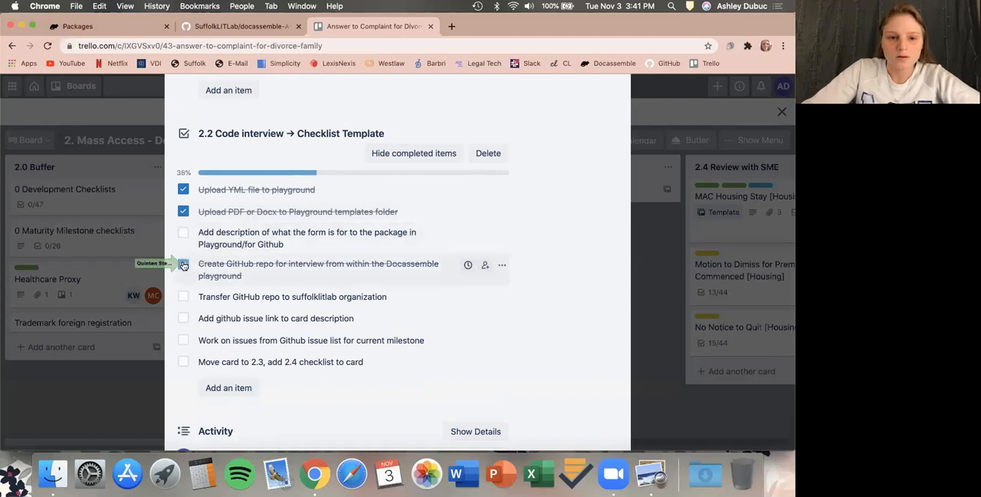
pyautogui.click(184, 296)
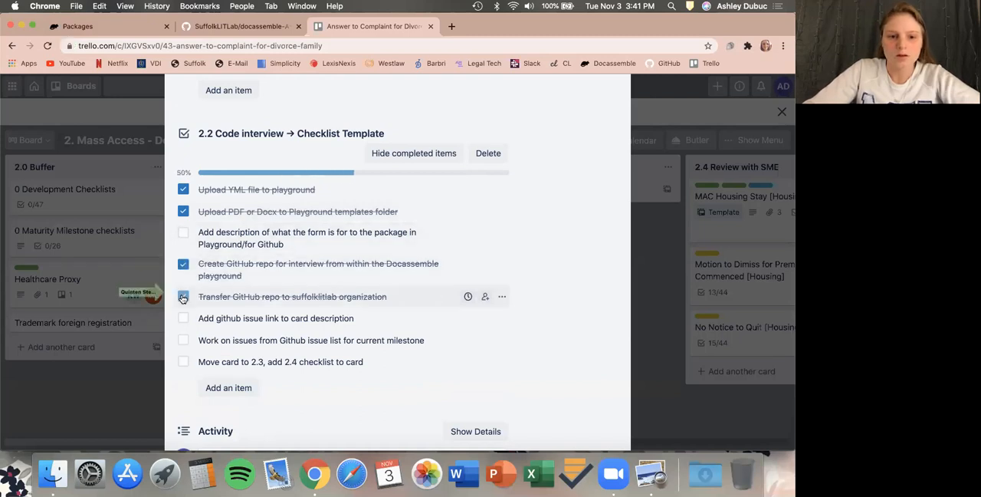
pyautogui.click(183, 318)
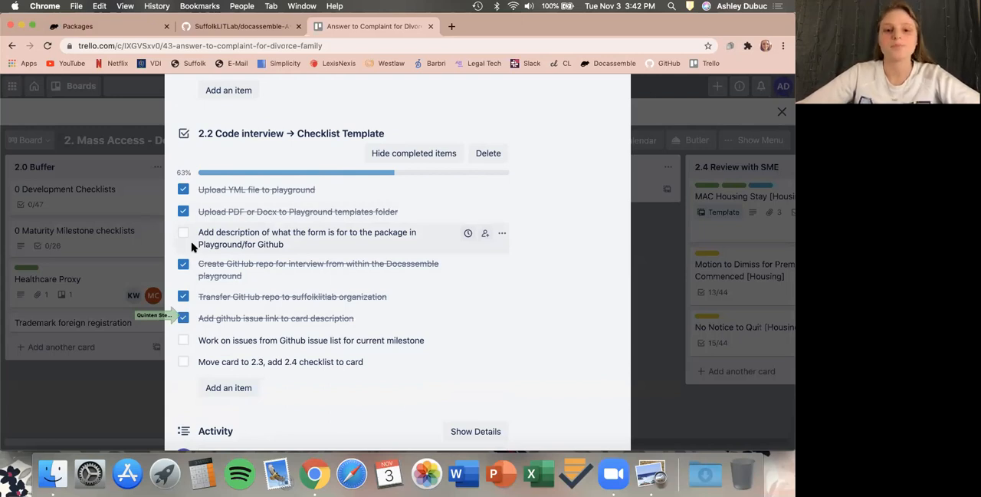
# Review the transferred repository's Issues, Labels and Milestones pages on GitHub.
pyautogui.click(235, 28)
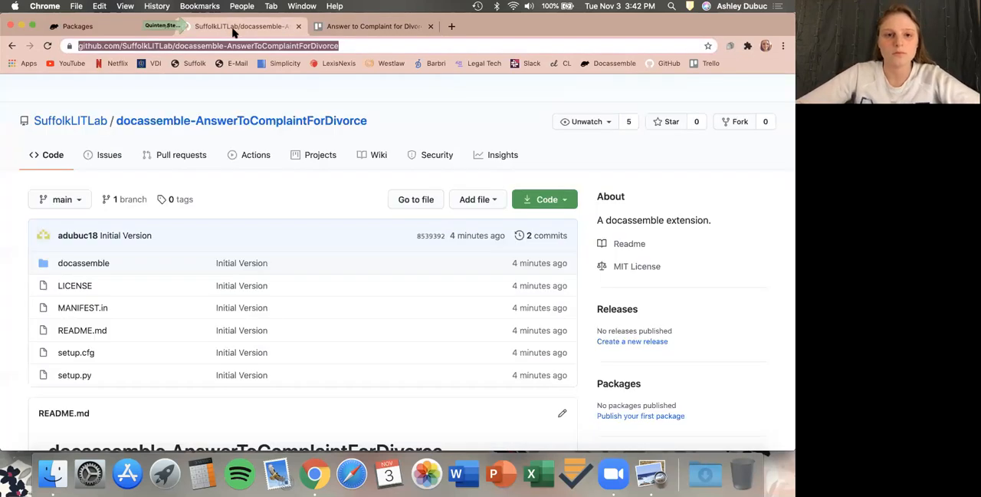
pyautogui.click(109, 154)
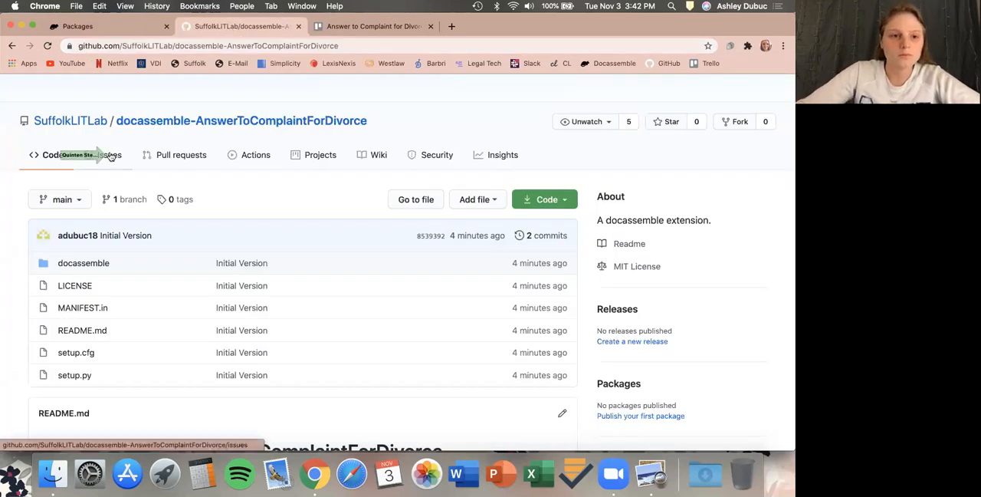
pyautogui.scroll(-5, 109, 155)
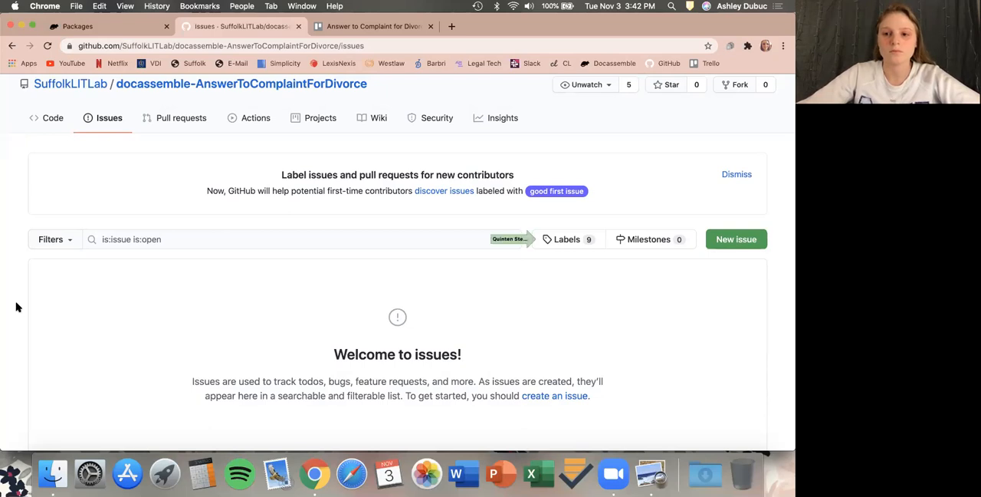
pyautogui.click(569, 240)
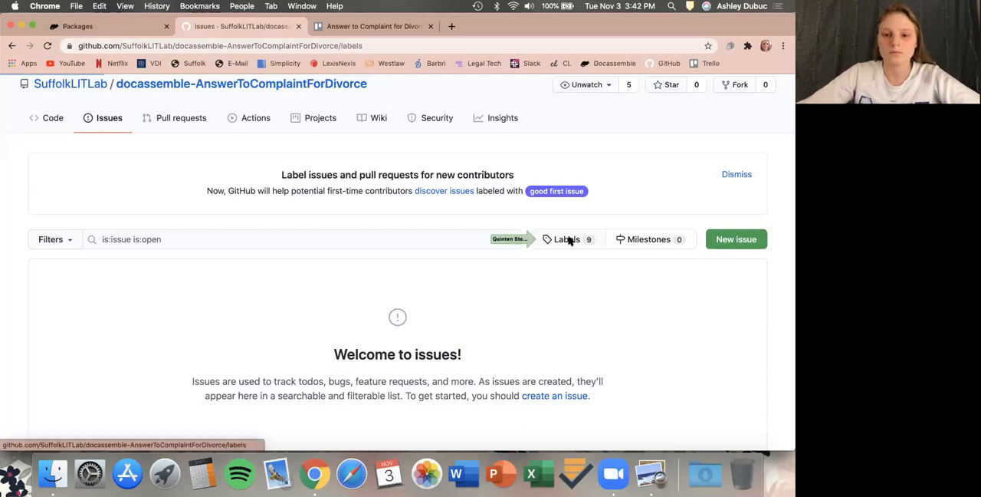
pyautogui.scroll(-4, 570, 240)
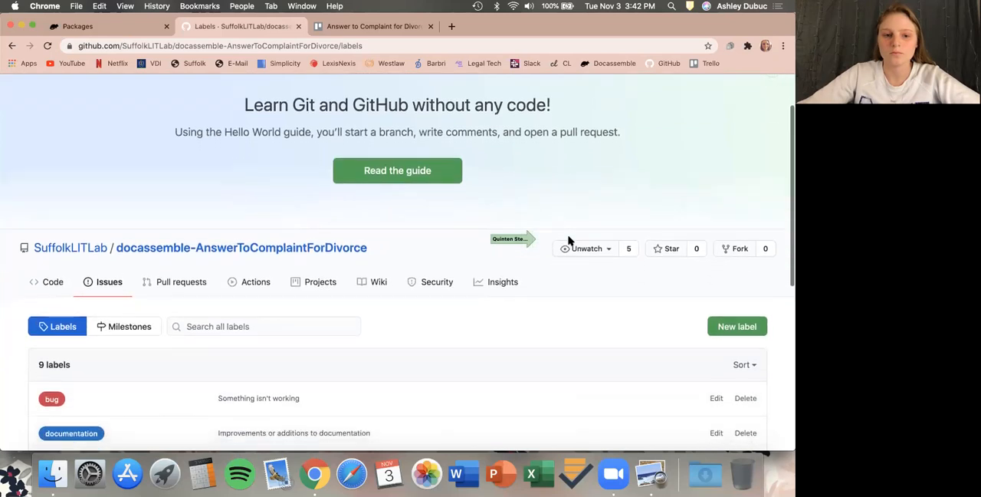
pyautogui.scroll(-5, 567, 240)
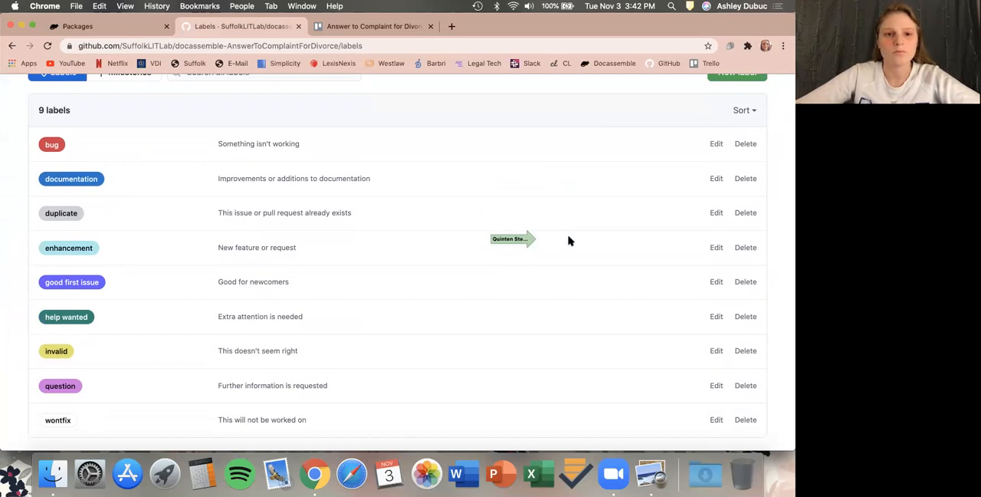
pyautogui.scroll(1, 568, 241)
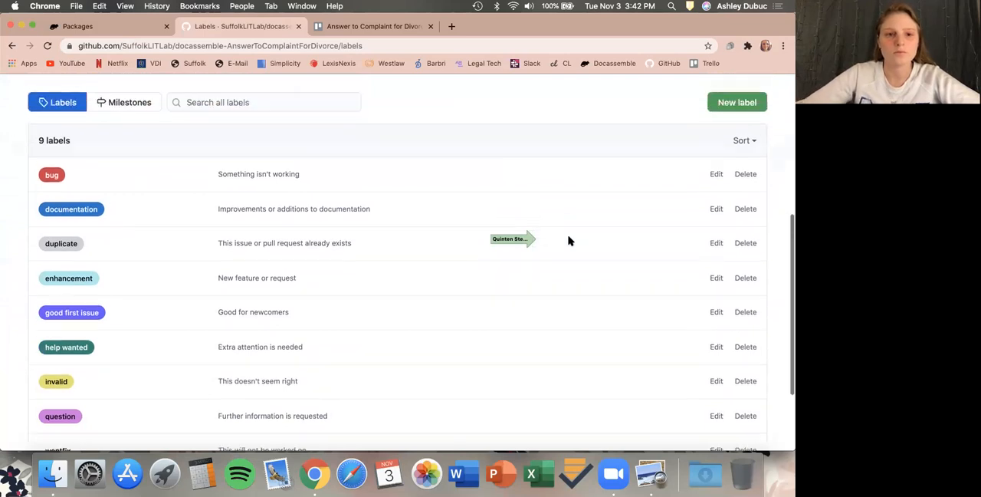
pyautogui.click(133, 112)
pyautogui.scroll(-2, 123, 184)
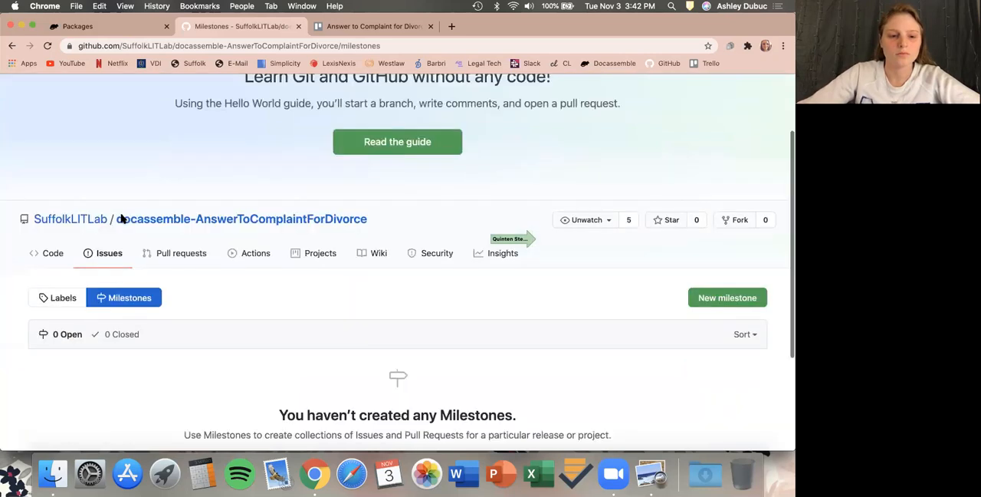
pyautogui.scroll(-4, 120, 219)
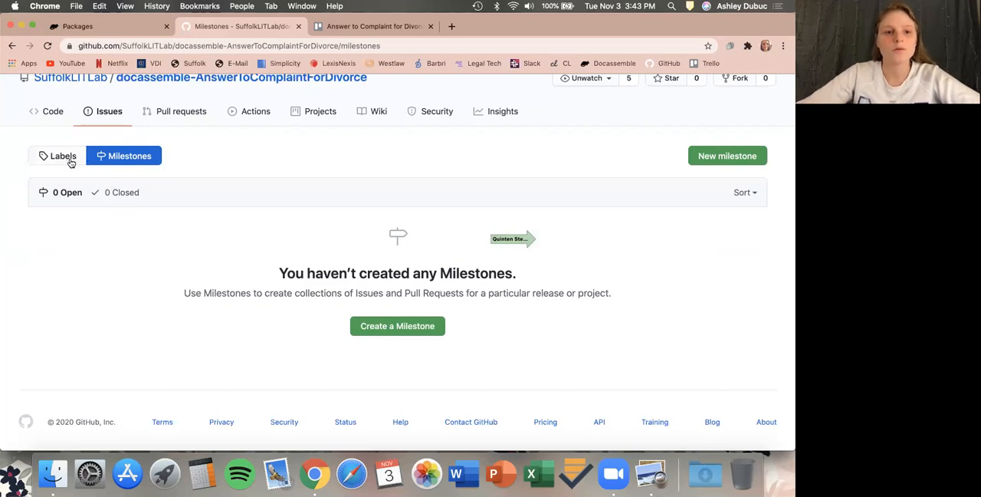
pyautogui.scroll(-1, 66, 267)
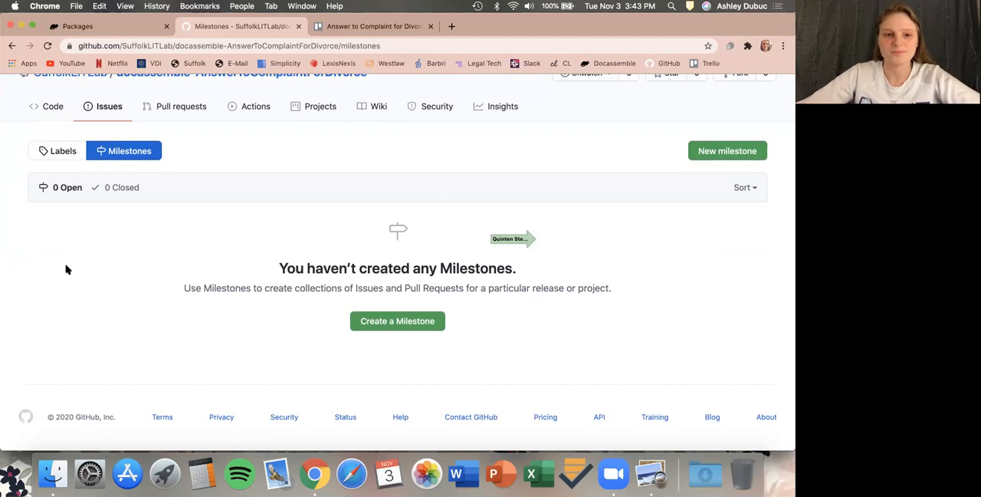
pyautogui.click(106, 113)
pyautogui.scroll(-5, 117, 270)
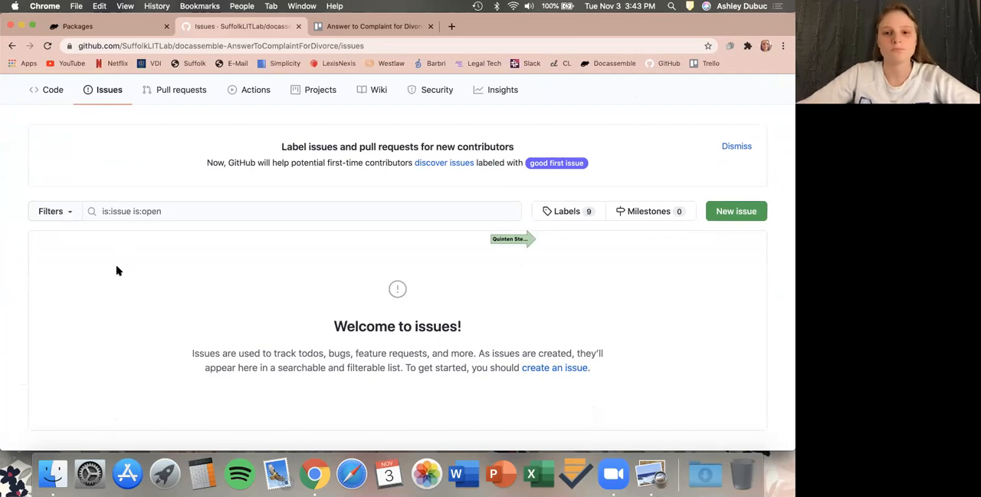
pyautogui.scroll(-1, 116, 270)
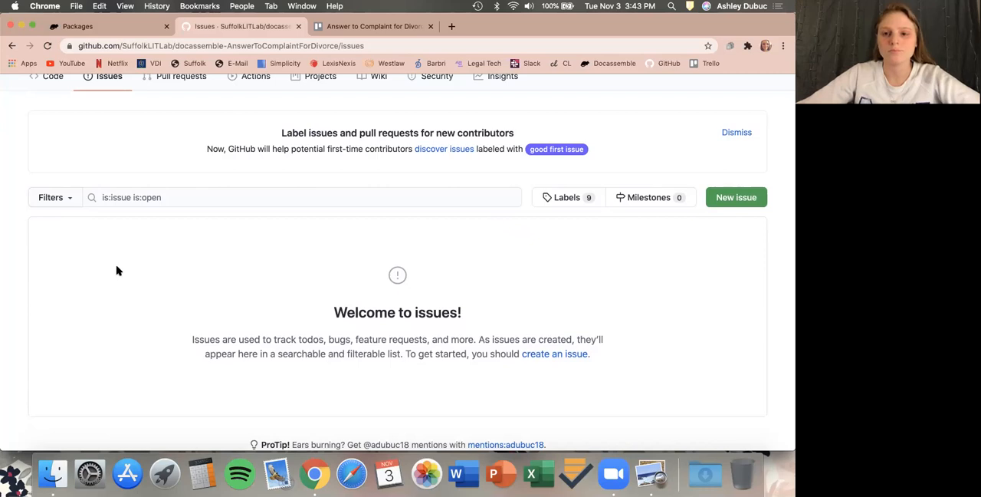
# In the package's README, replace "A docassemble extension." with "This is an Answer to Complaint for Divorce in Massachusetts.".
pyautogui.click(326, 28)
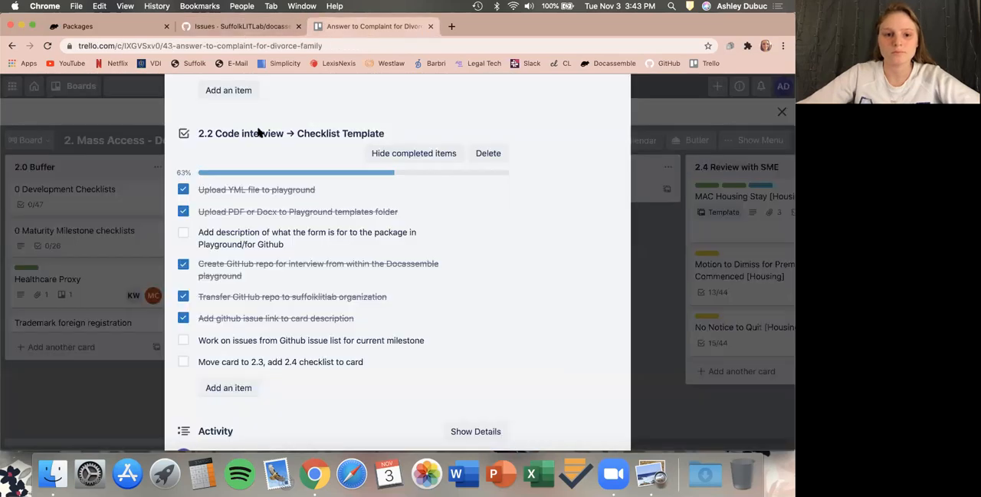
pyautogui.click(120, 28)
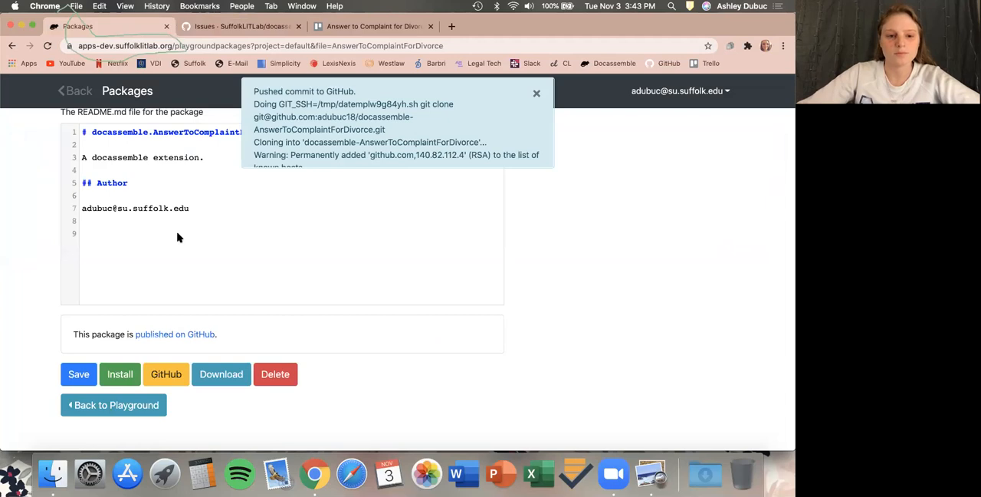
pyautogui.scroll(1, 178, 238)
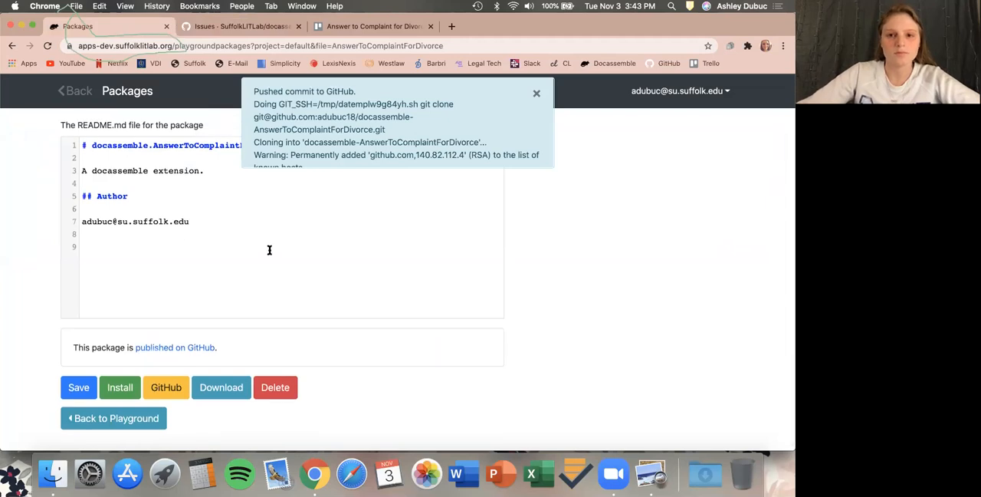
pyautogui.click(536, 95)
pyautogui.scroll(2, 303, 306)
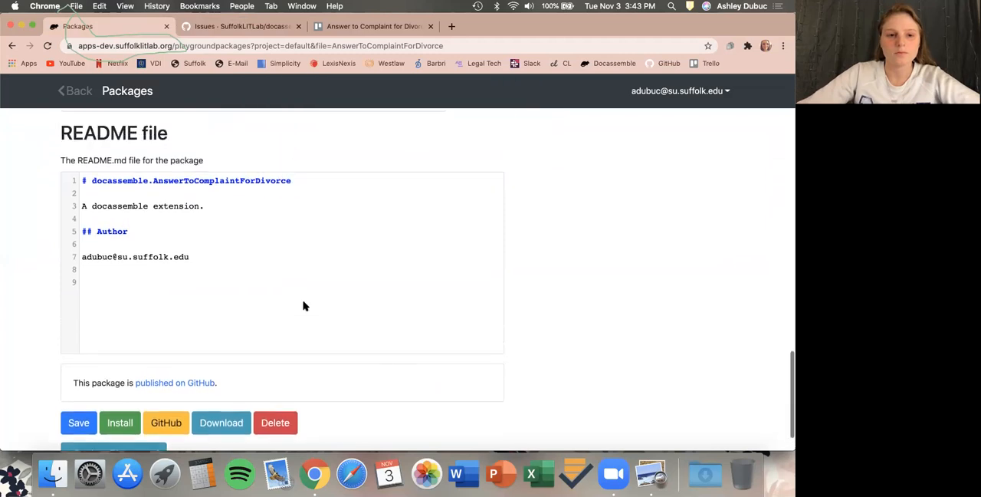
pyautogui.scroll(-1, 303, 306)
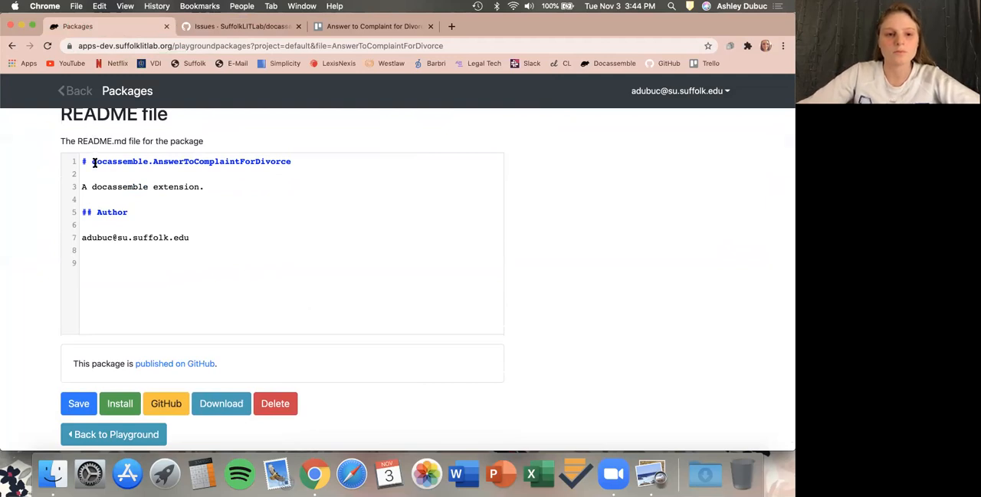
pyautogui.moveTo(201, 187); pyautogui.dragTo(83, 182)
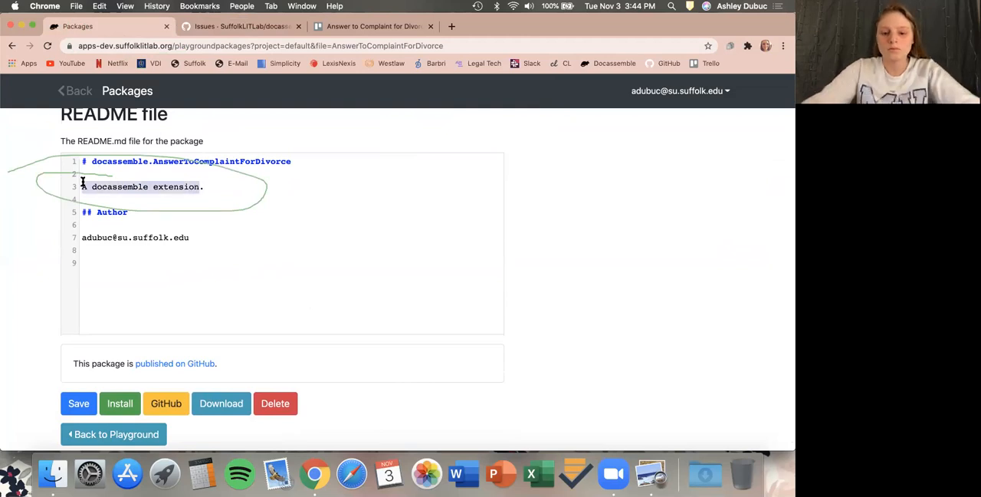
pyautogui.write('This is a com')
pyautogui.press('BackSpace')
pyautogui.press('BackSpace')
pyautogui.write('c')
pyautogui.press('BackSpace')
pyautogui.press('BackSpace')
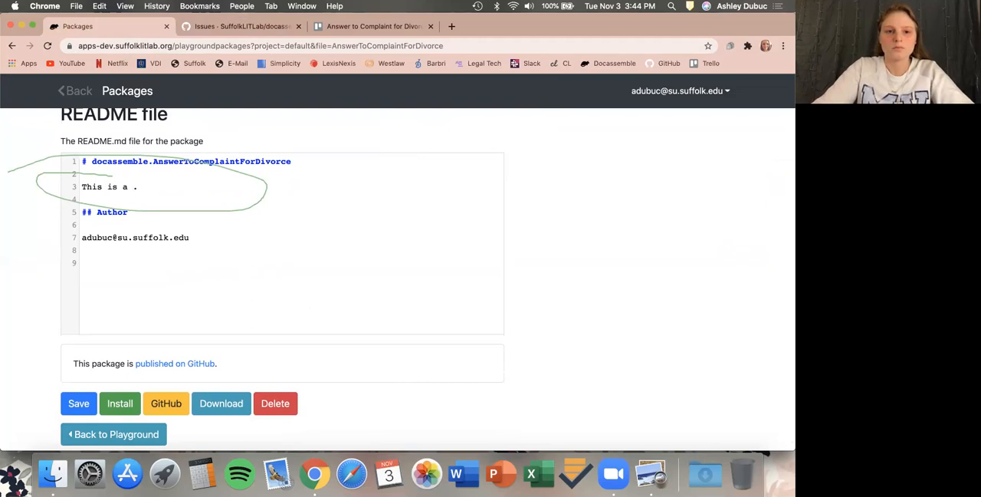
pyautogui.press('BackSpace')
pyautogui.write('n')
pyautogui.press('BackSpace')
pyautogui.write('mob')
pyautogui.press('BackSpace')
pyautogui.press('BackSpace')
pyautogui.press('BackSpace')
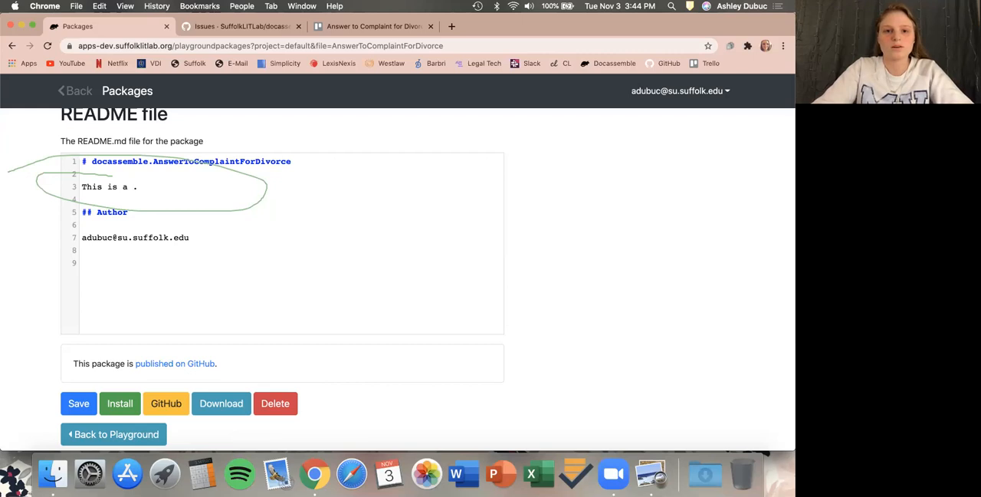
pyautogui.write('Ane')
pyautogui.press('BackSpace')
pyautogui.write('swer to Compa')
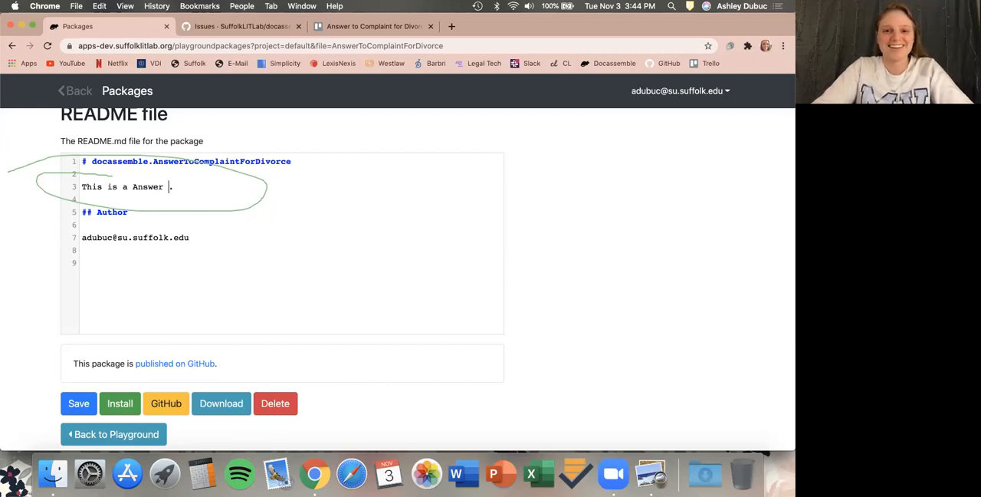
pyautogui.press('BackSpace')
pyautogui.write('laint t')
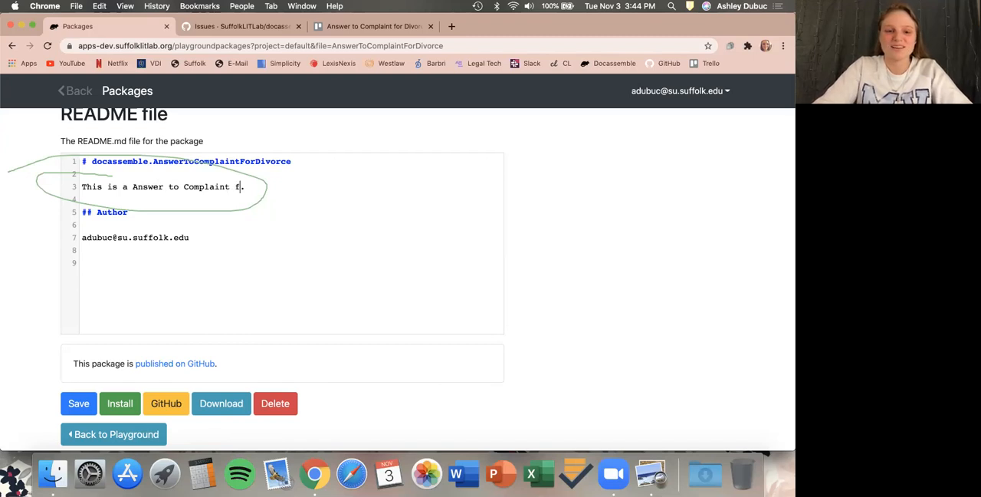
pyautogui.write('or Divor')
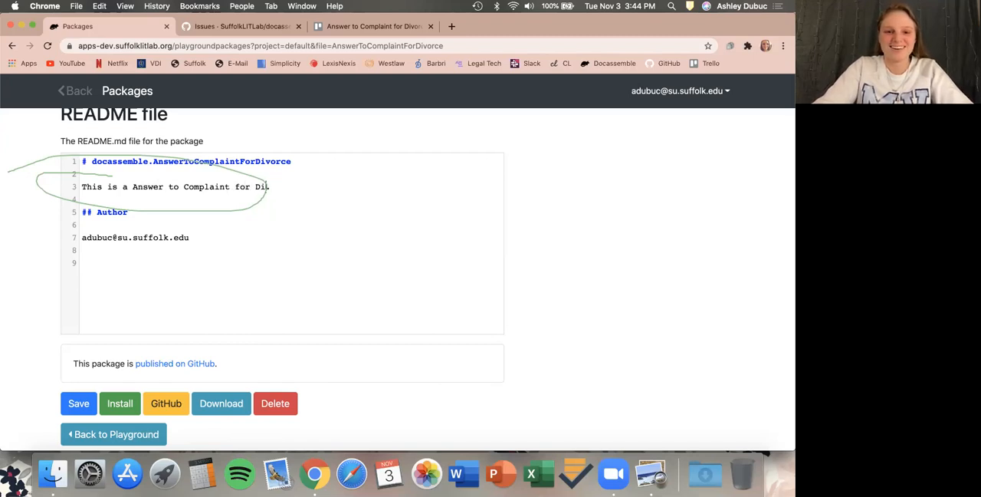
pyautogui.write('ce ')
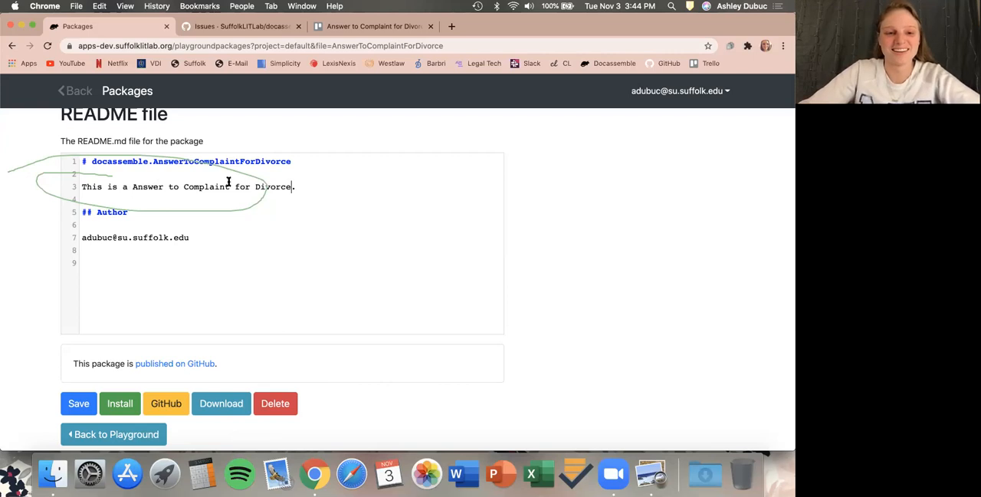
pyautogui.write('in mA')
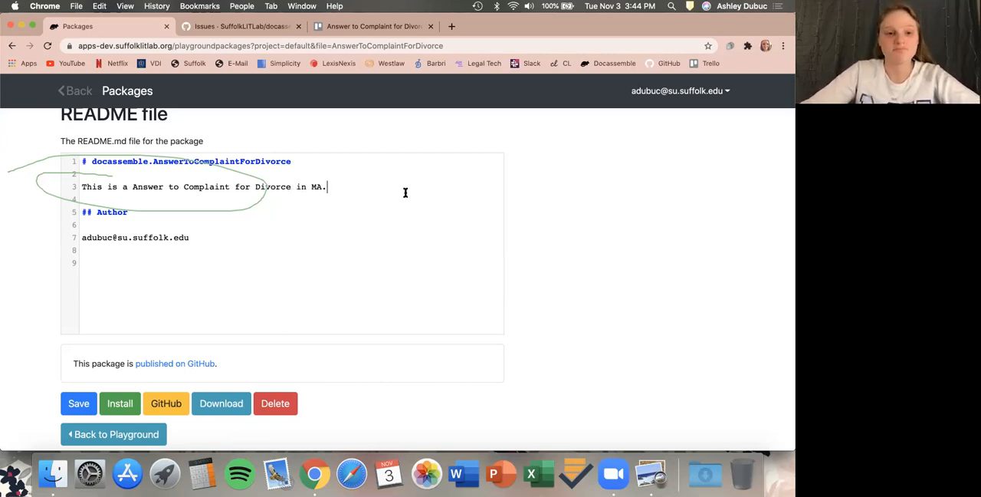
pyautogui.click(128, 188)
pyautogui.write('n Ma')
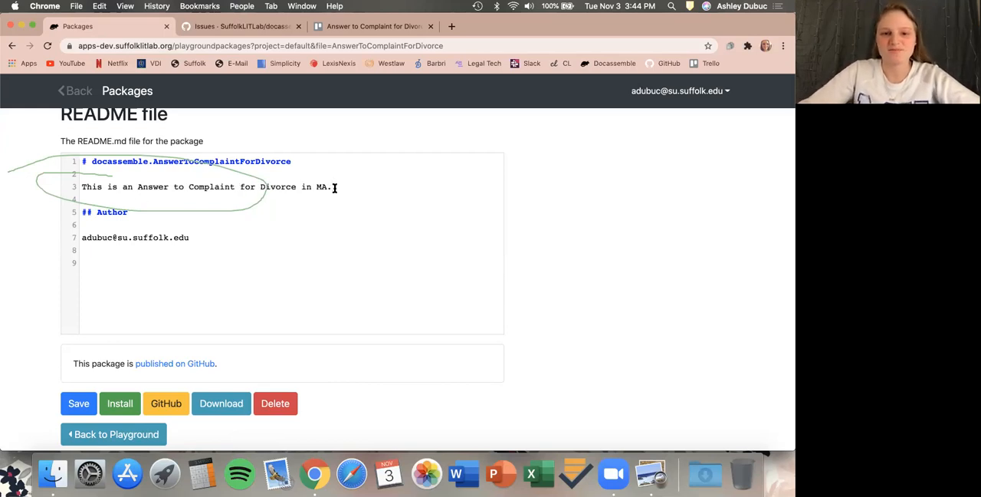
pyautogui.write('ssachusetts')
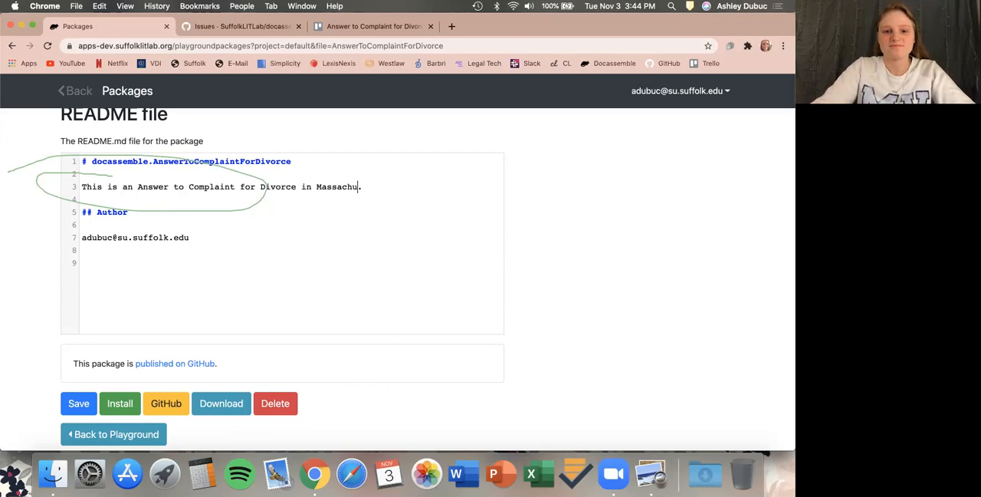
# Append ", USA" to the README's description line after Massachusetts.
pyautogui.moveTo(335, 202); pyautogui.dragTo(335, 206)
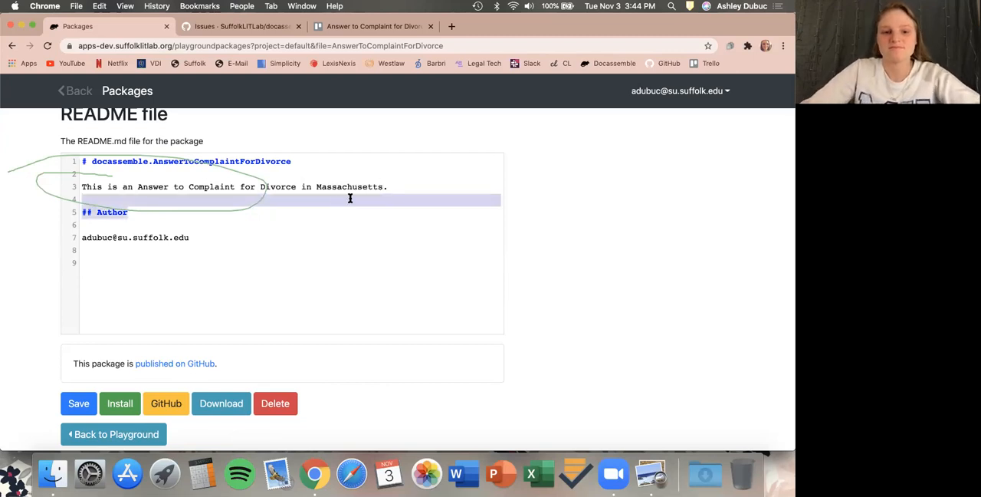
pyautogui.click(350, 199)
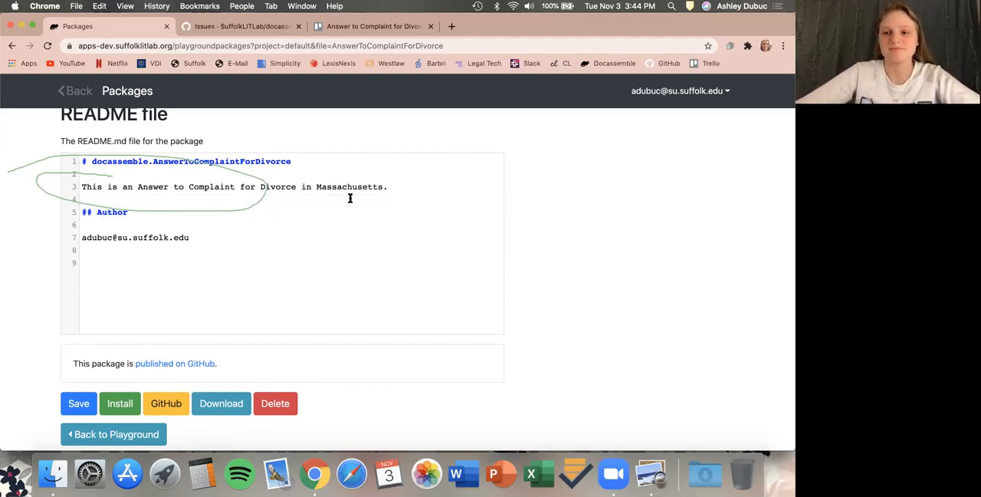
pyautogui.click(385, 186)
pyautogui.write(', USA')
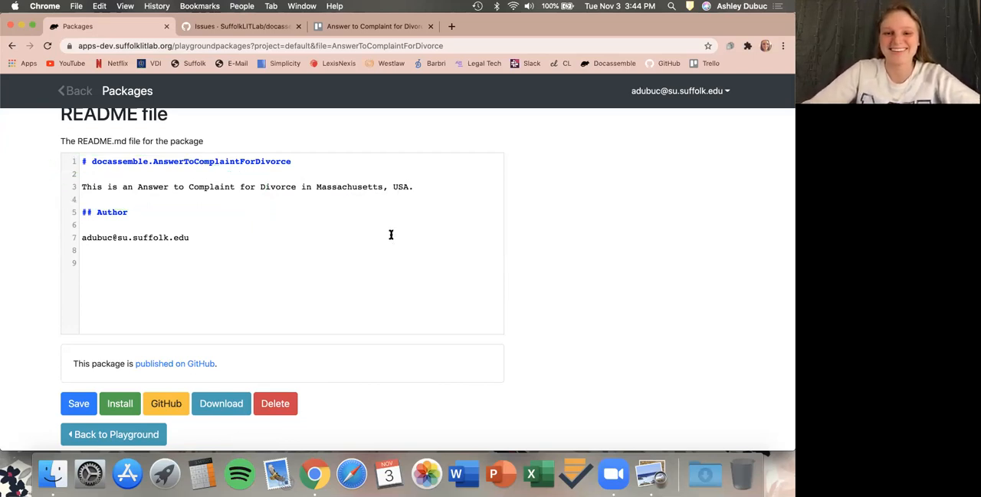
# Commit the package to GitHub on the main branch with the commit message "Added description".
pyautogui.scroll(-1, 401, 217)
pyautogui.scroll(-1, 401, 217)
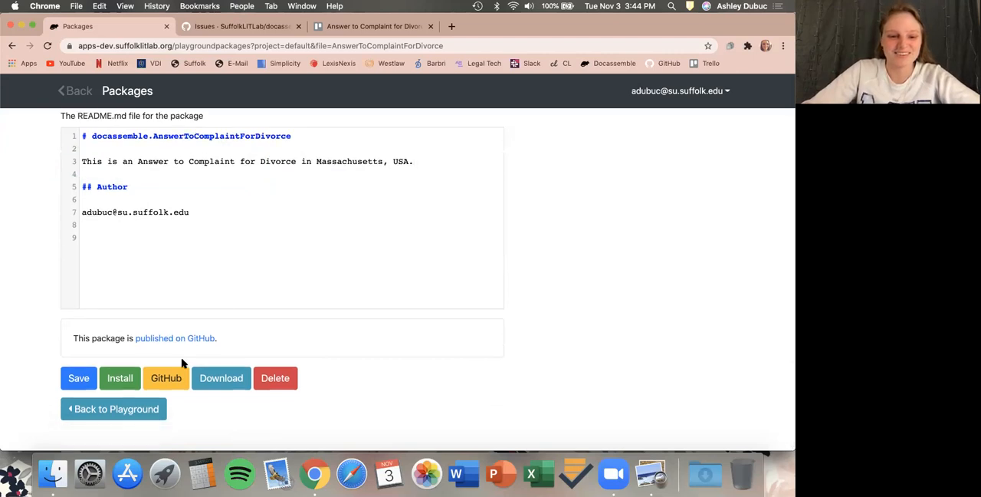
pyautogui.click(178, 379)
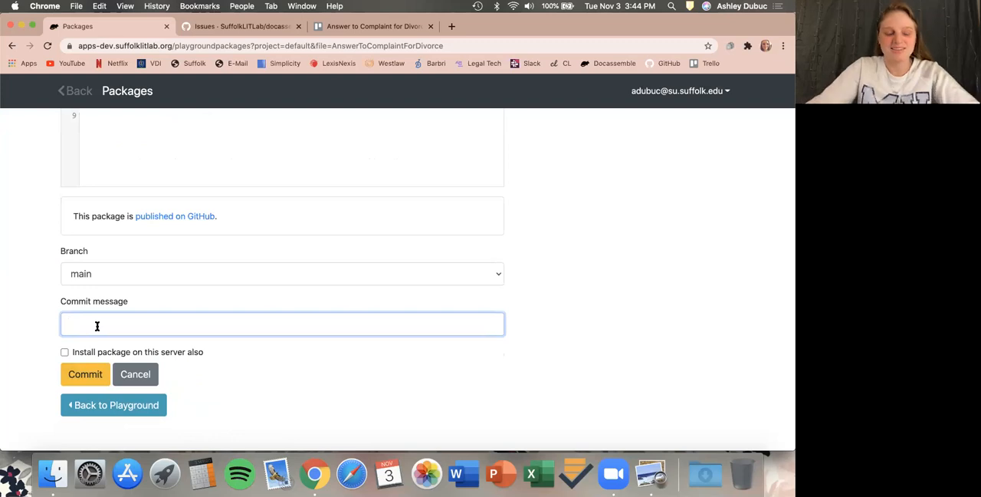
pyautogui.write('Added de')
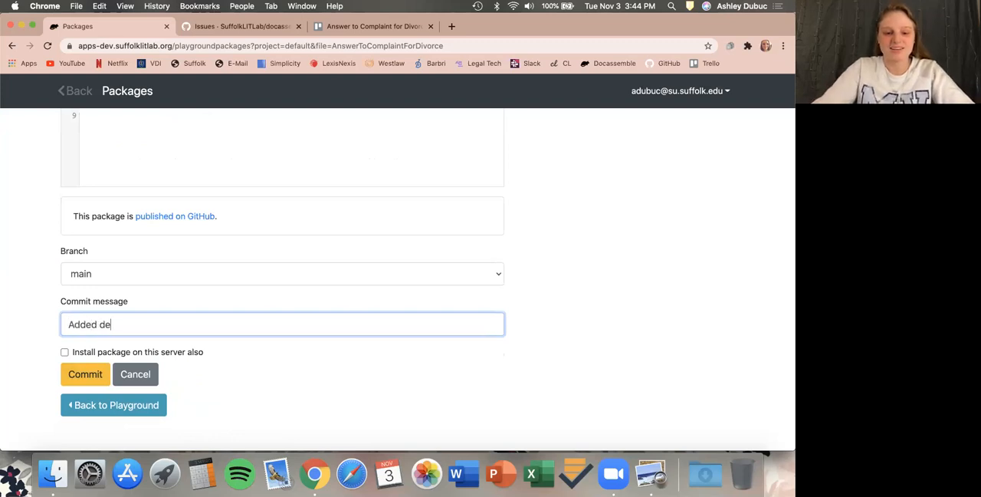
pyautogui.write('scription')
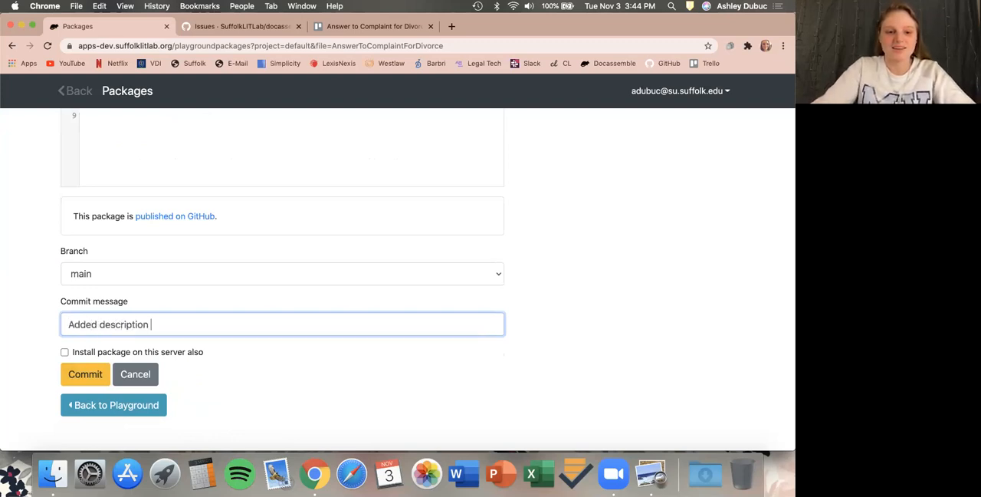
pyautogui.click(77, 374)
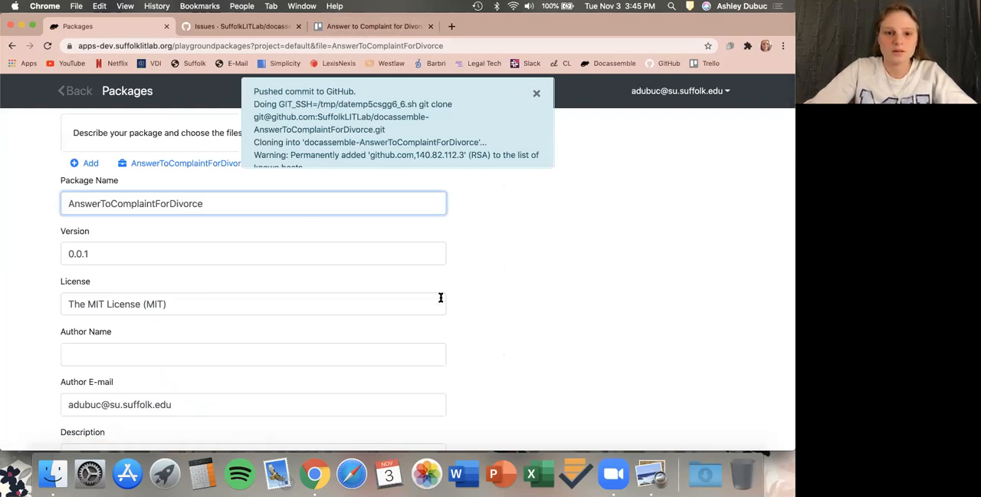
# Open the repository's Code page on GitHub and inspect the latest commit and which files it changed.
pyautogui.scroll(-5, 440, 297)
pyautogui.scroll(-10, 440, 300)
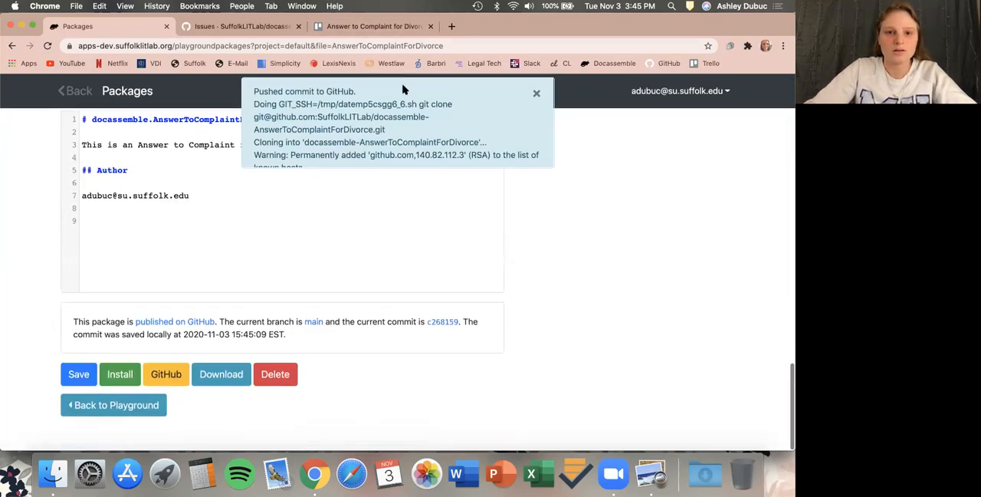
pyautogui.click(378, 27)
pyautogui.click(184, 232)
pyautogui.click(238, 26)
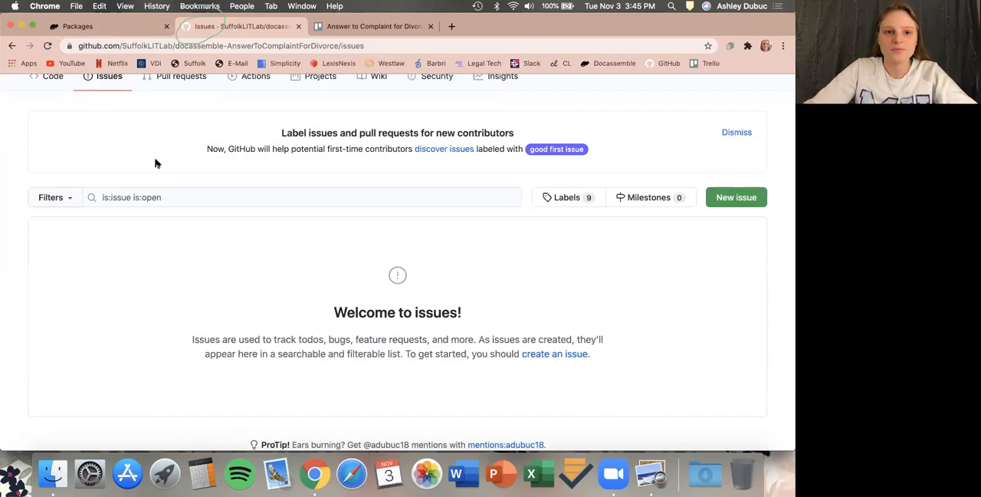
pyautogui.scroll(1, 171, 248)
pyautogui.click(51, 107)
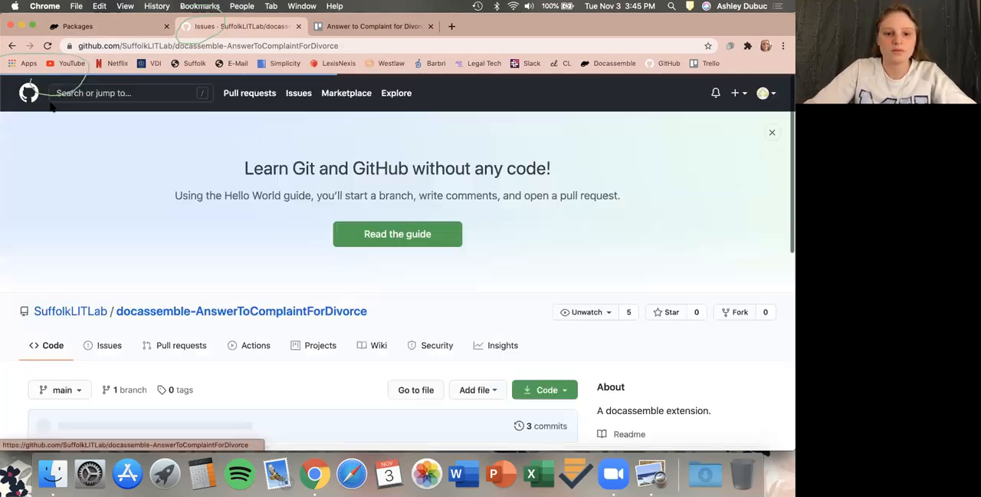
pyautogui.scroll(-5, 26, 224)
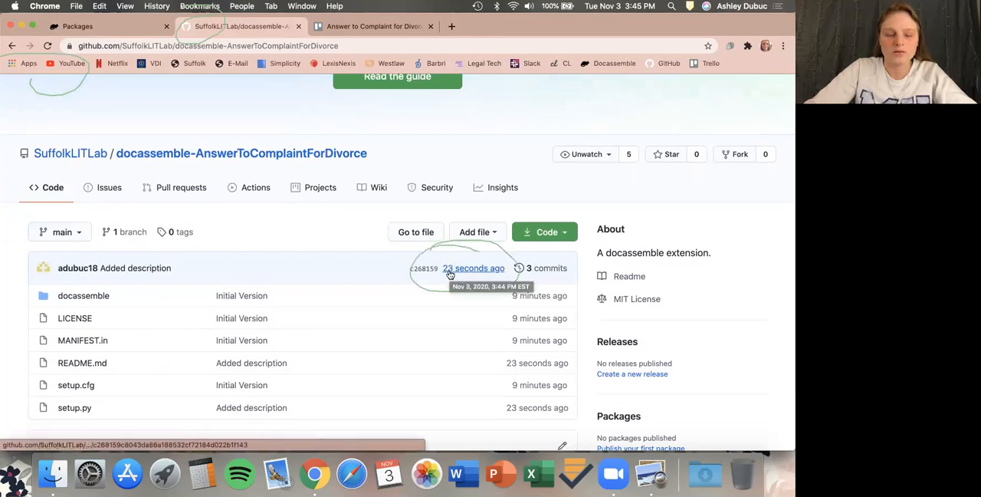
pyautogui.scroll(-1, 406, 368)
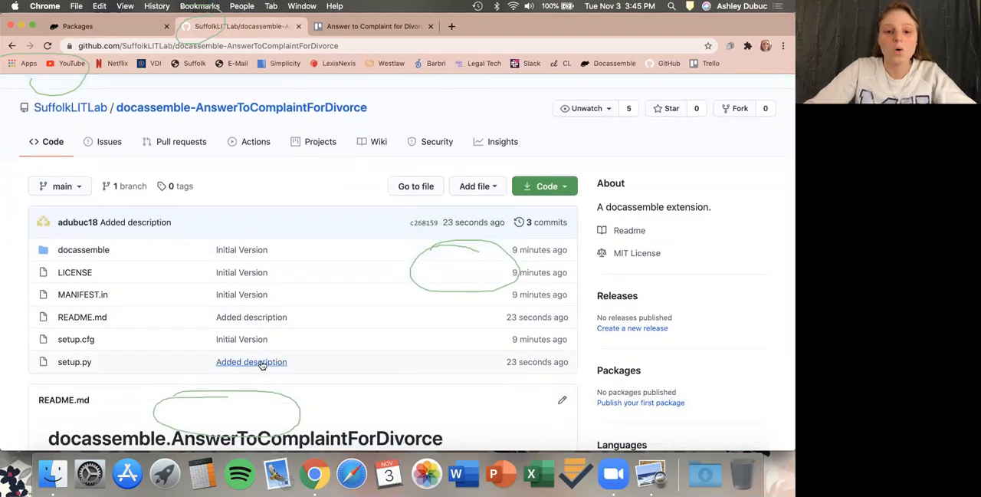
pyautogui.scroll(1, 333, 352)
pyautogui.scroll(-1, 333, 353)
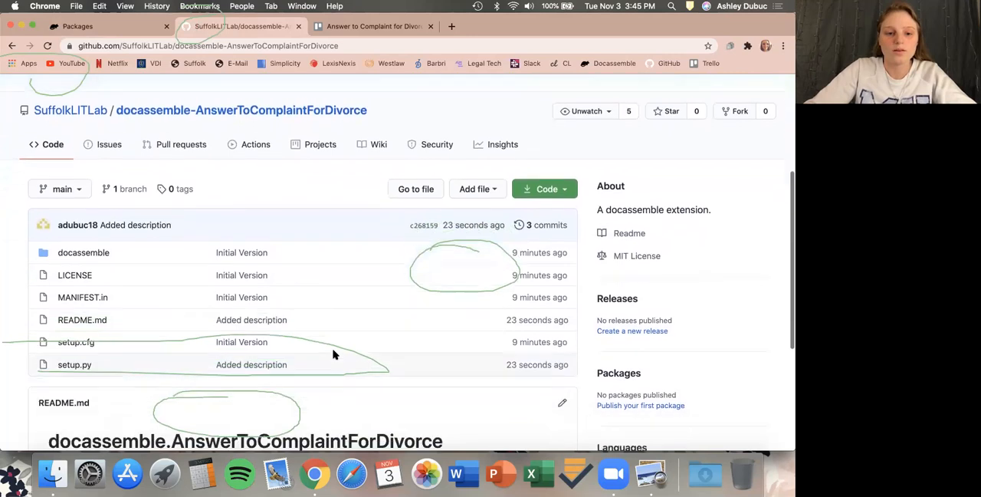